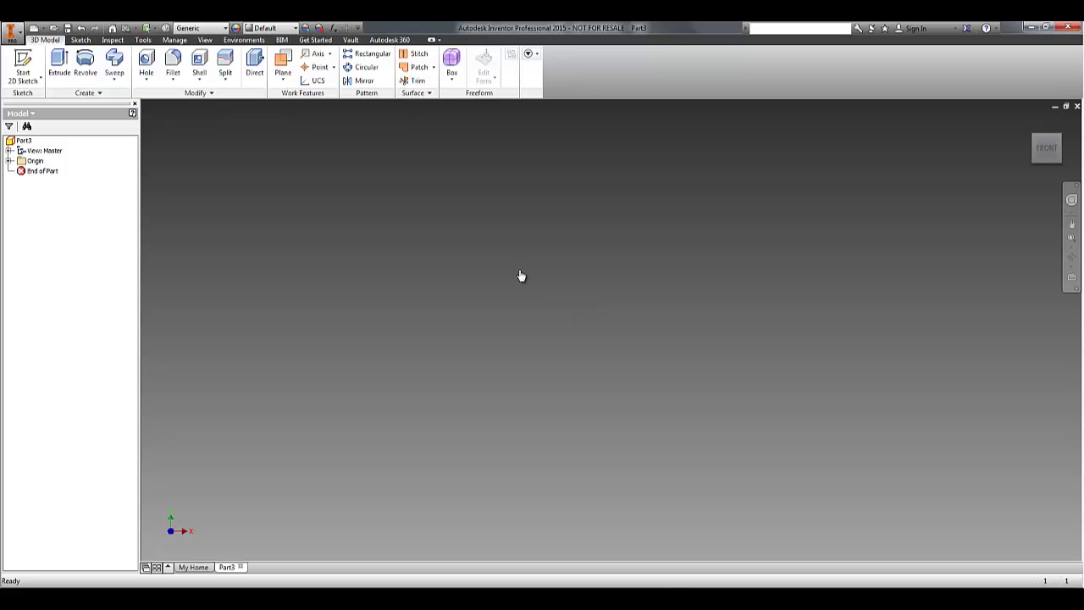
Step: Place a freeform box on the horizontal XZ origin plane, centred on the origin point
click(453, 81)
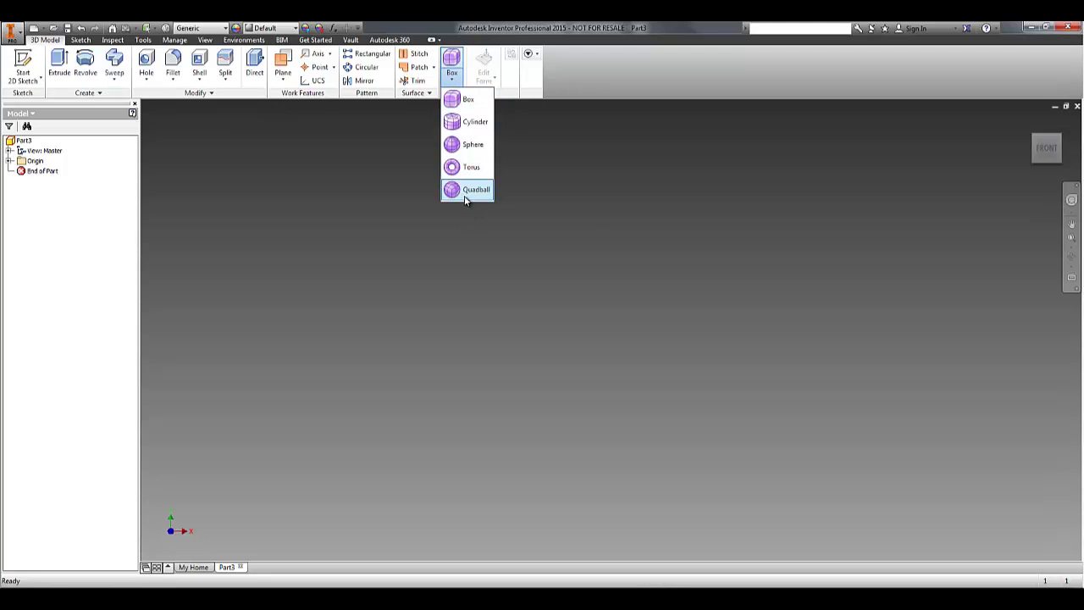
click(469, 100)
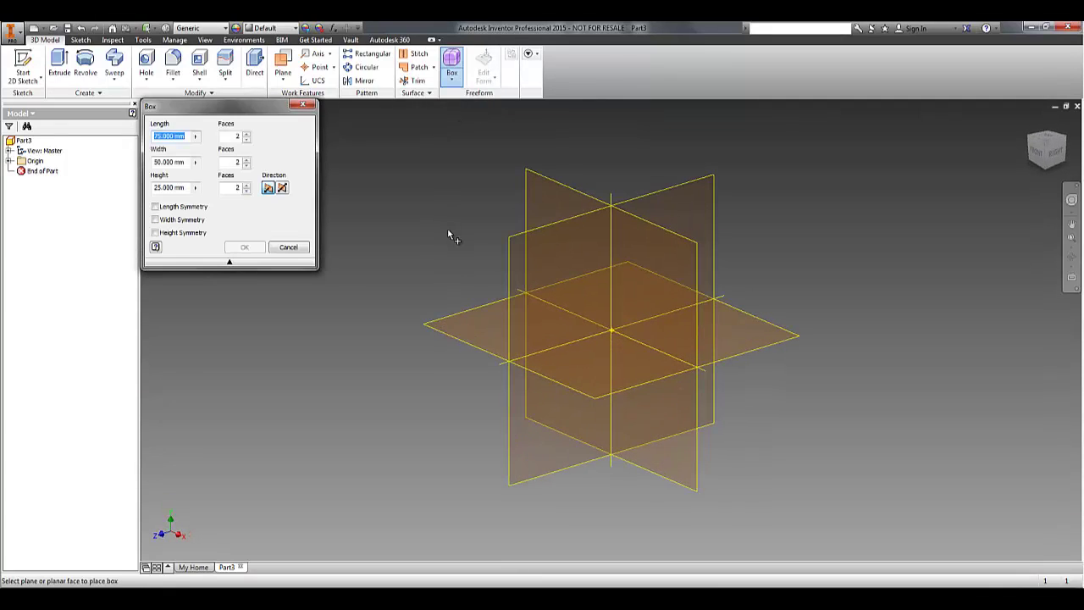
click(480, 306)
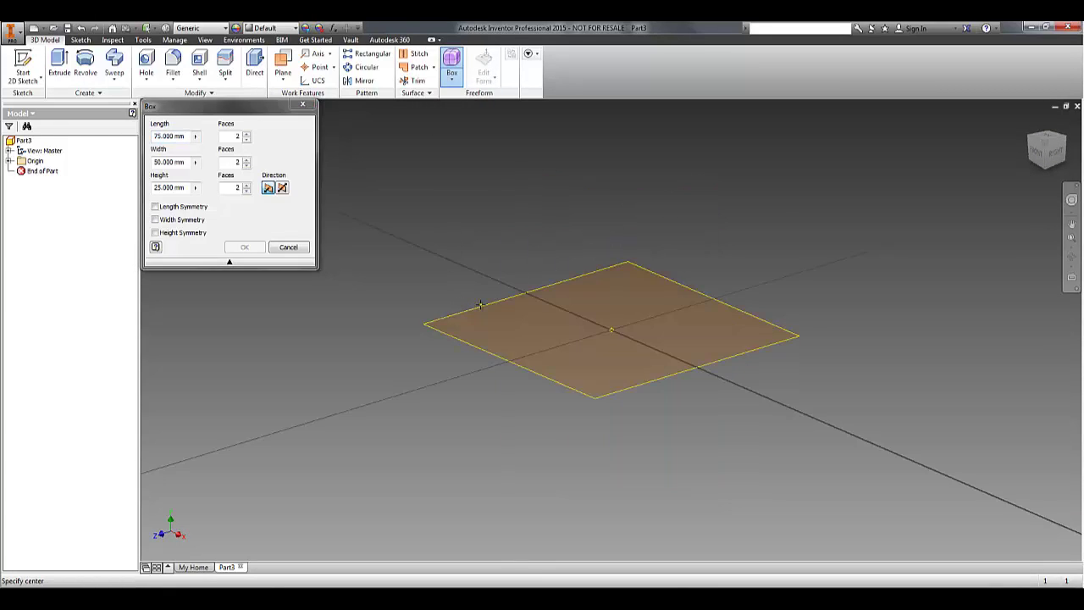
click(612, 330)
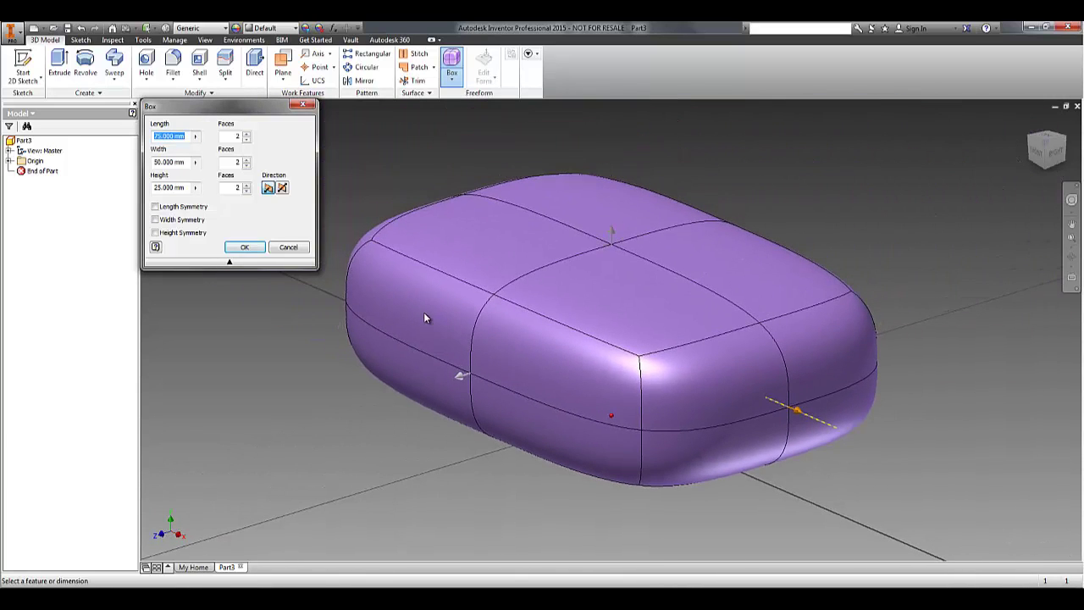
Step: Raise the freeform box's height to 37 mm and divide its length into 3 faces
drag(611, 231, 609, 160)
scroll(617, 359, up, 4)
shift+middle_drag(617, 361, 569, 336)
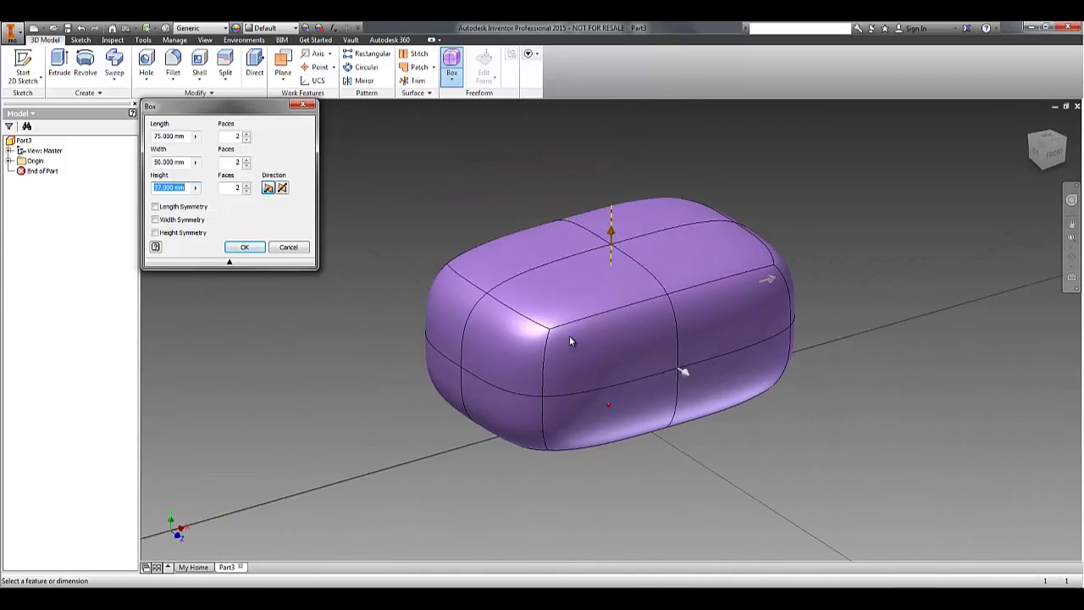
click(247, 133)
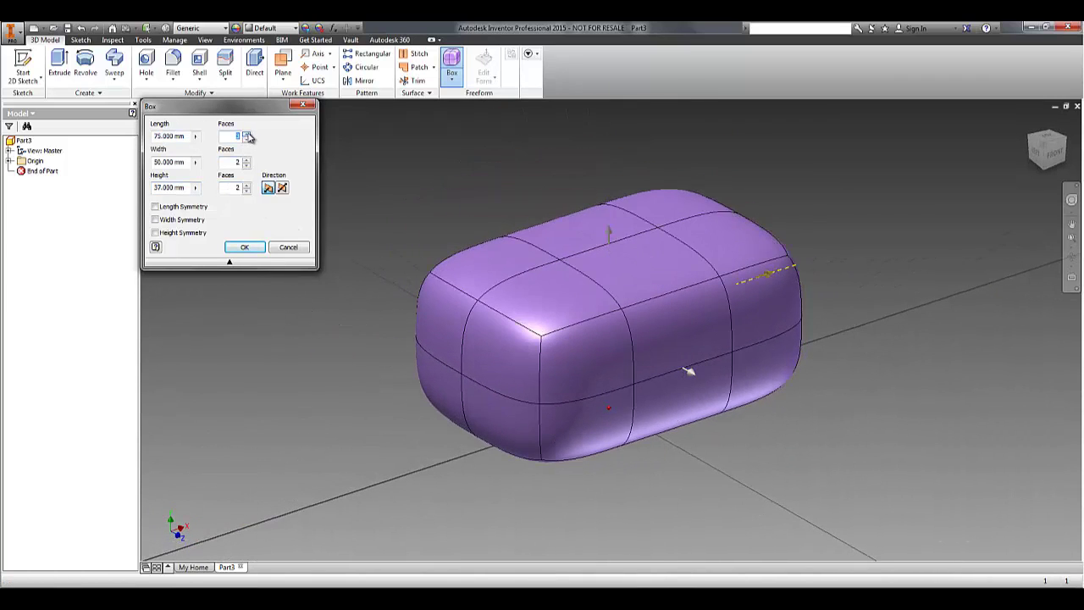
mouse_move(677, 356)
shift+middle_down()
mouse_move(593, 318)
mouse_move(629, 319)
mouse_move(682, 376)
shift+middle_up()
Step: Enable width symmetry for the freeform box and create it
click(195, 208)
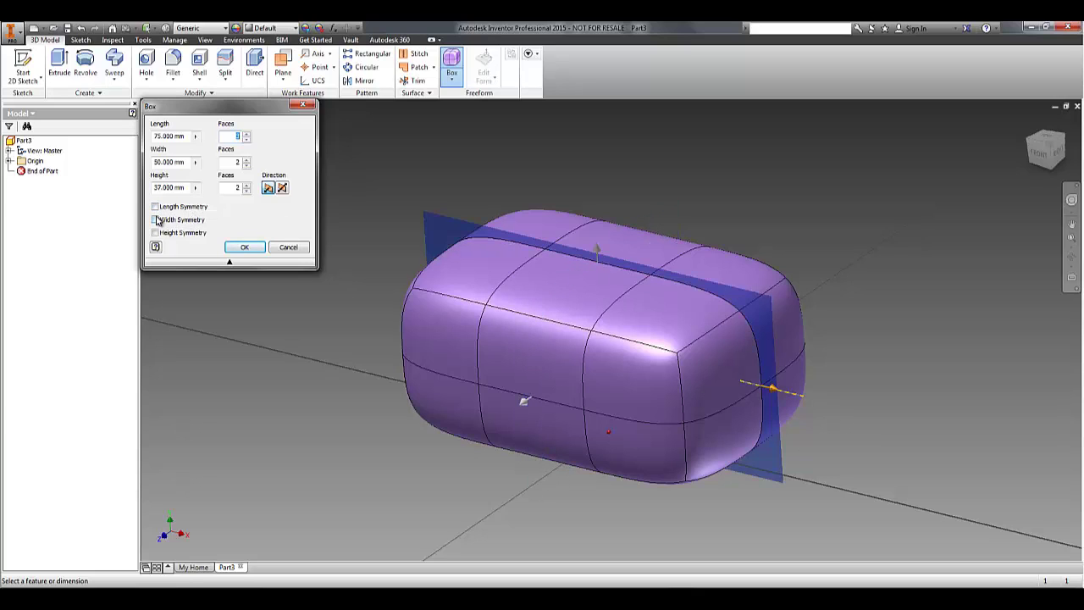
click(155, 219)
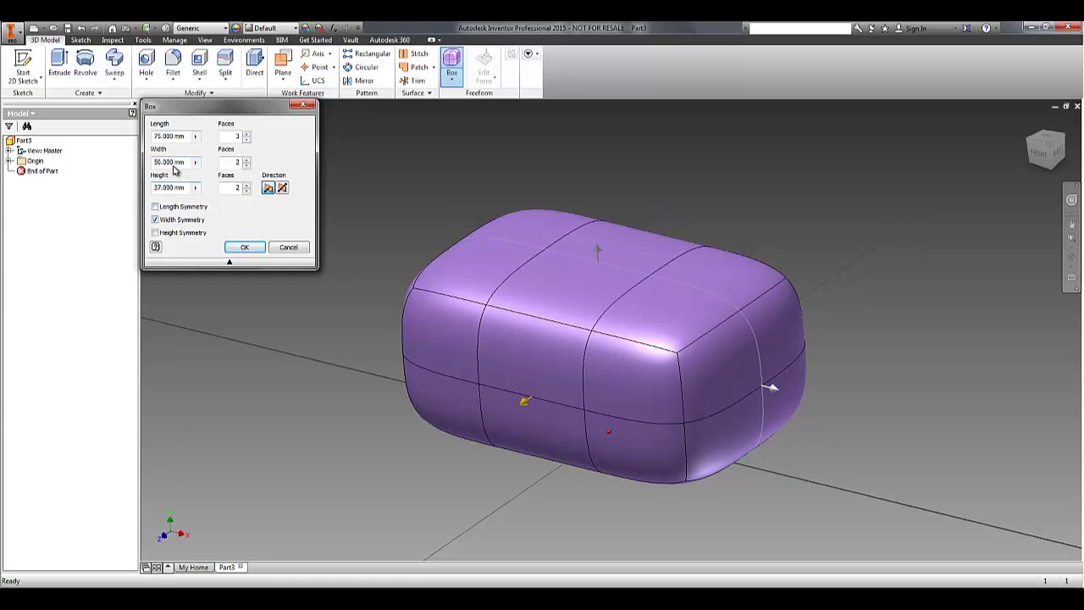
click(244, 248)
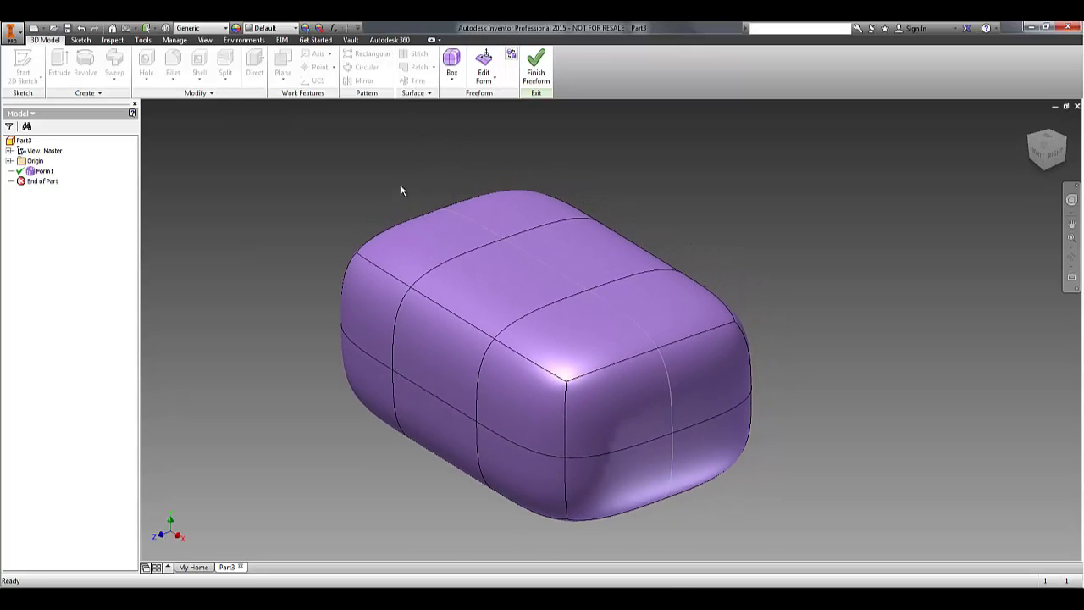
Step: Edit the form by raising the middle upper edge along the box's long side
click(491, 71)
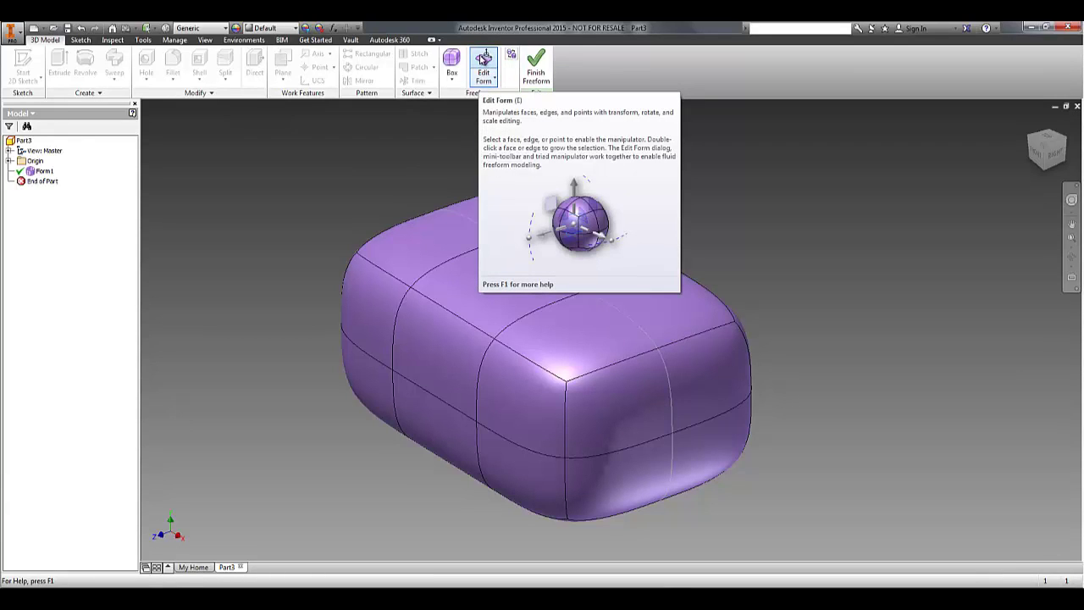
click(484, 68)
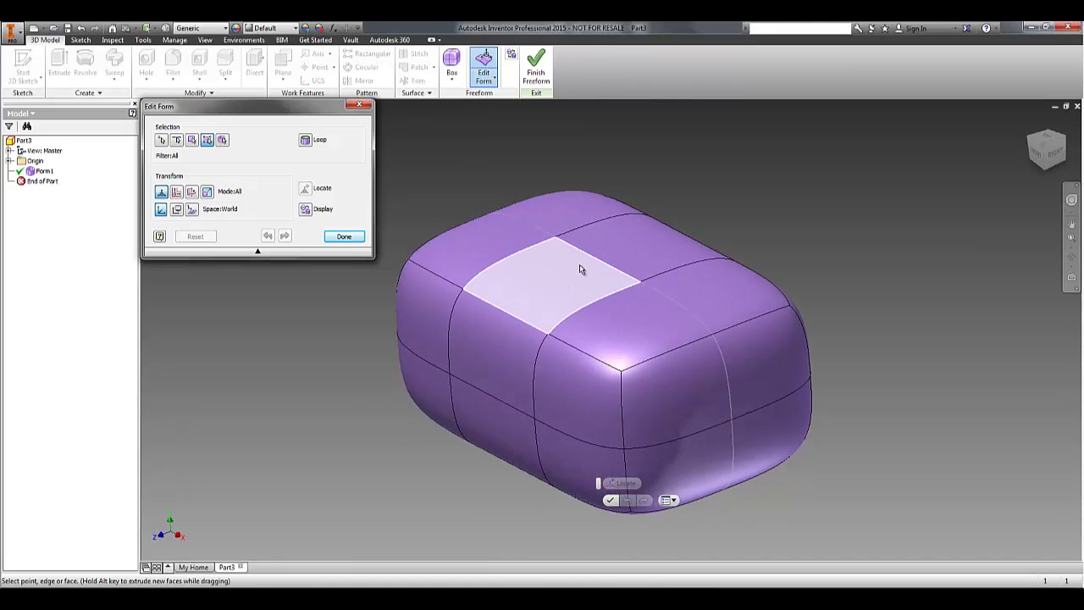
click(498, 315)
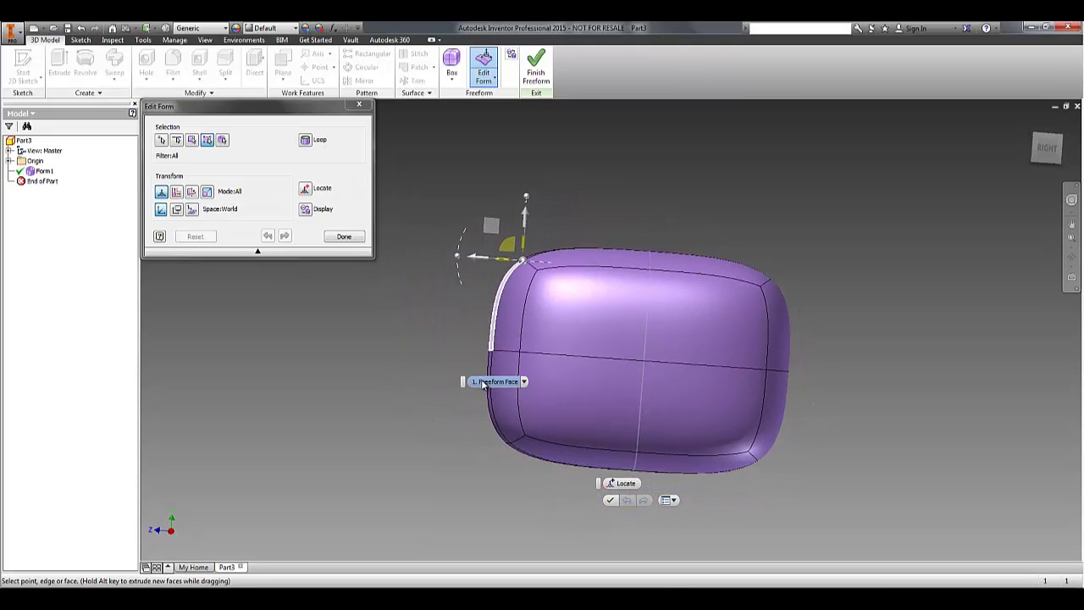
shift+middle_drag(483, 385, 533, 284)
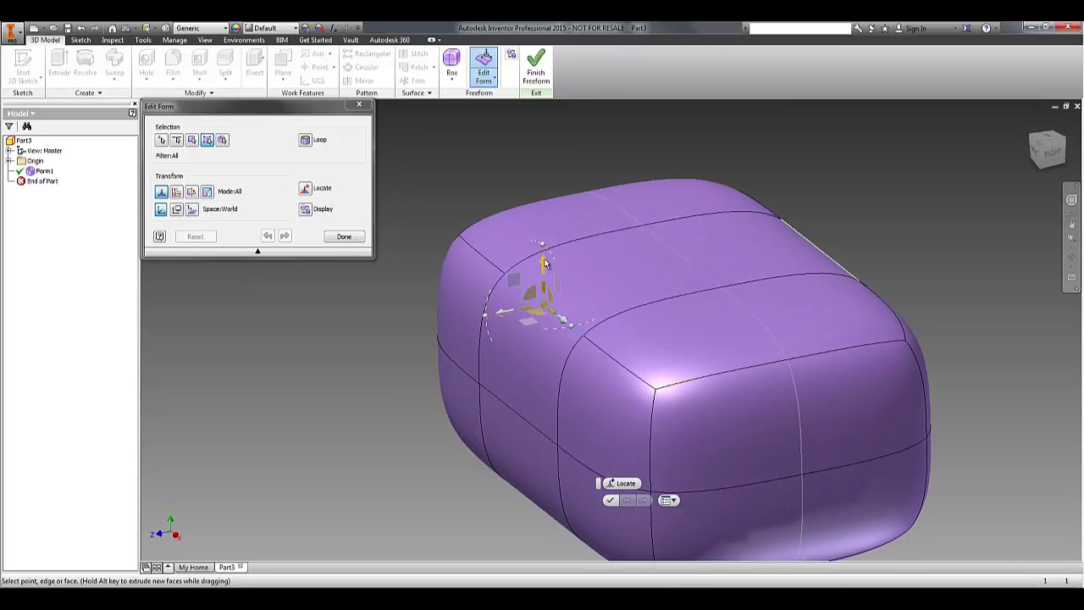
drag(544, 264, 533, 166)
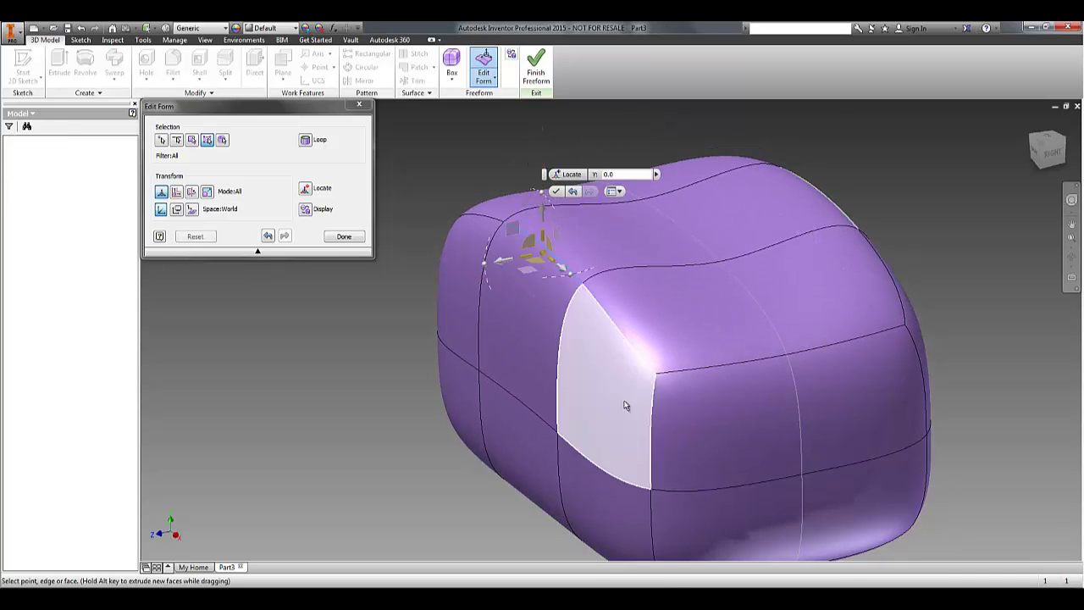
Step: Select the whole chain of upper long-side edges and lower it slightly along the vertical axis
click(606, 315)
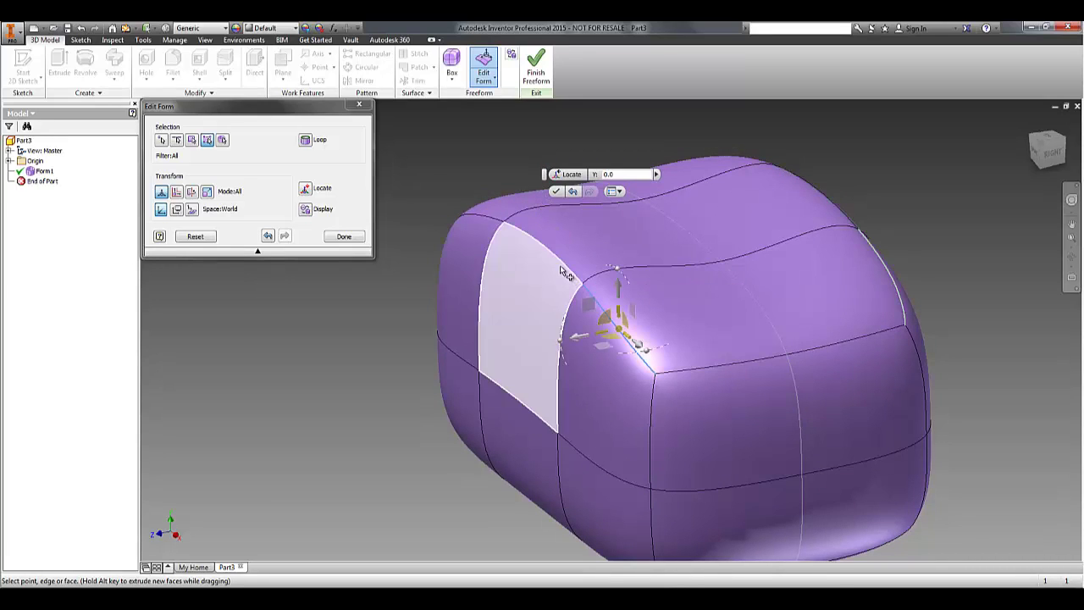
ctrl+click(476, 216)
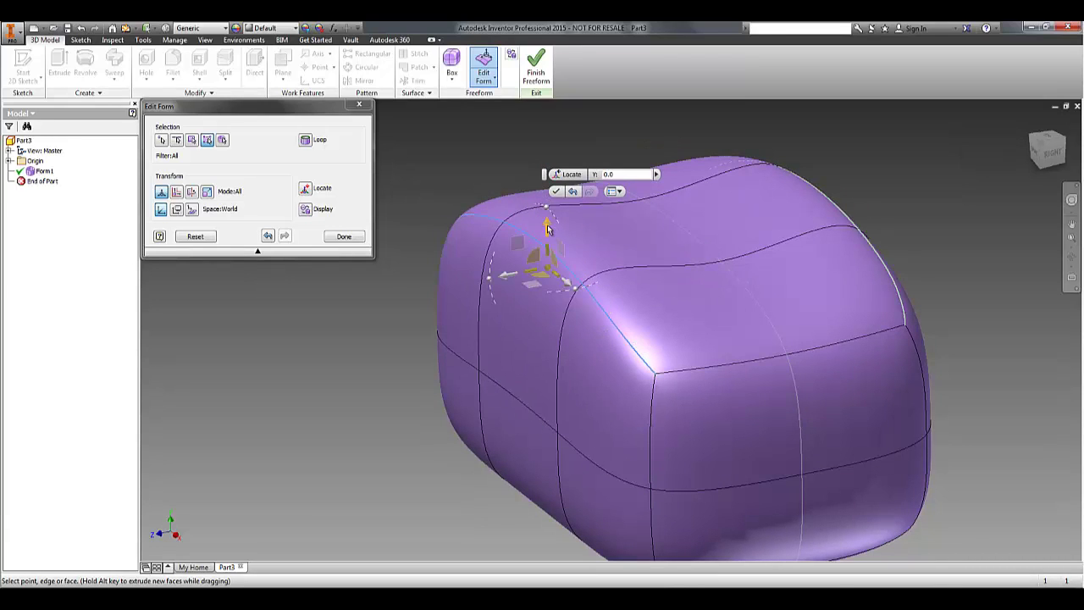
drag(547, 222, 550, 245)
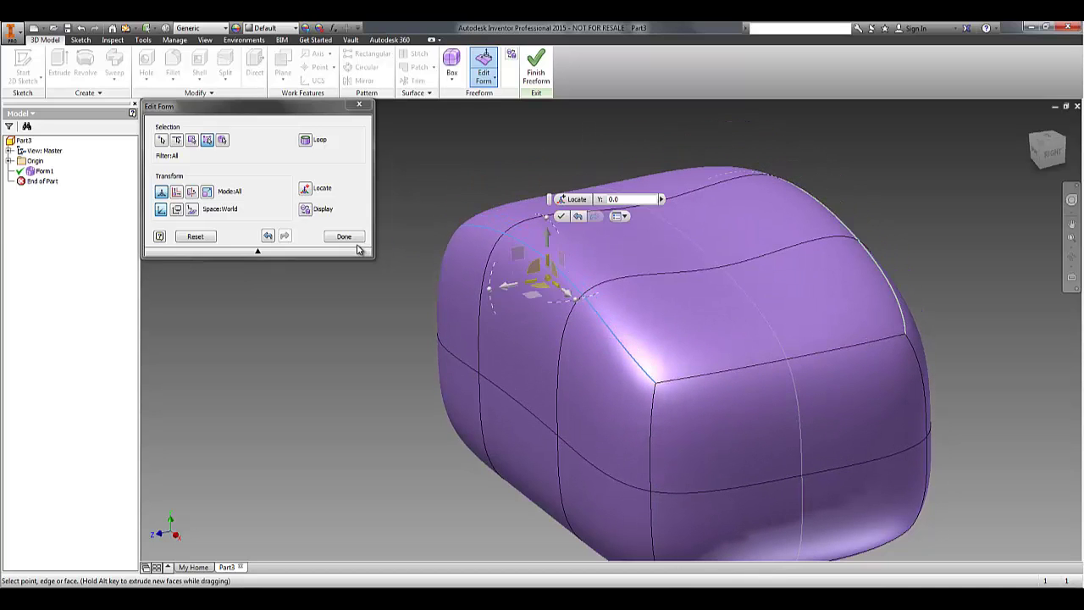
Step: Rotate the upper middle face of the long side so its top edge tilts inward
click(520, 324)
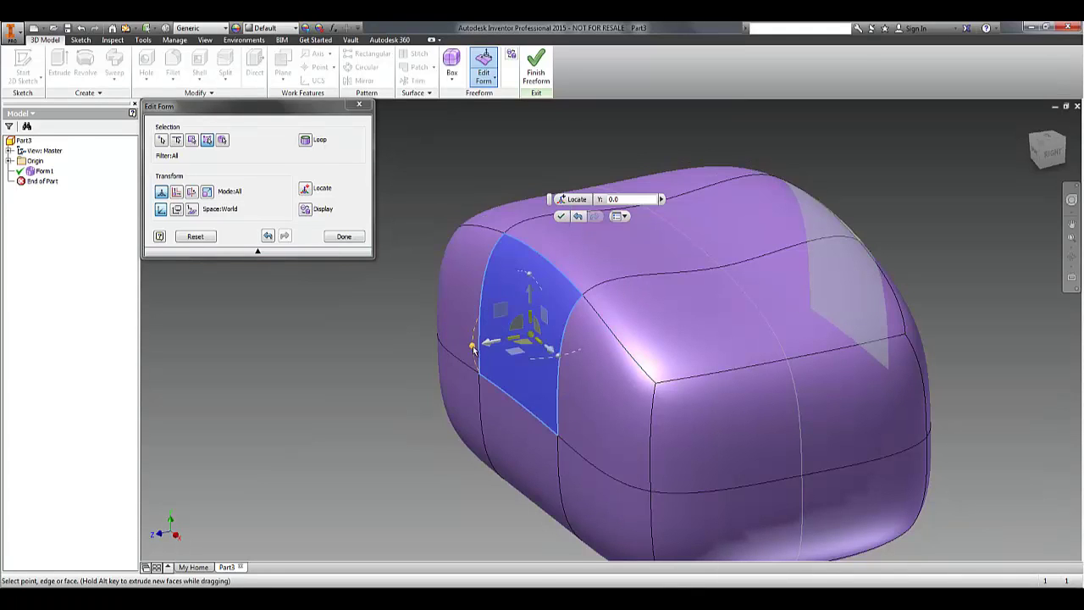
drag(473, 347, 487, 319)
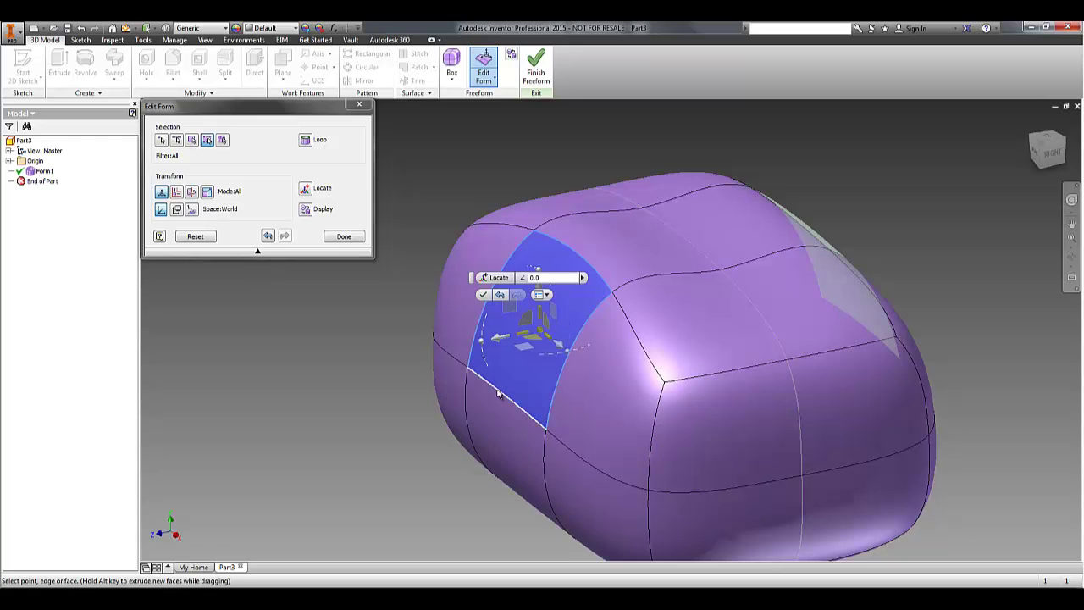
Step: Switch the transform space to Local and pull the middle edge at the long side's mid-height outward along Z
click(498, 392)
key(F5)
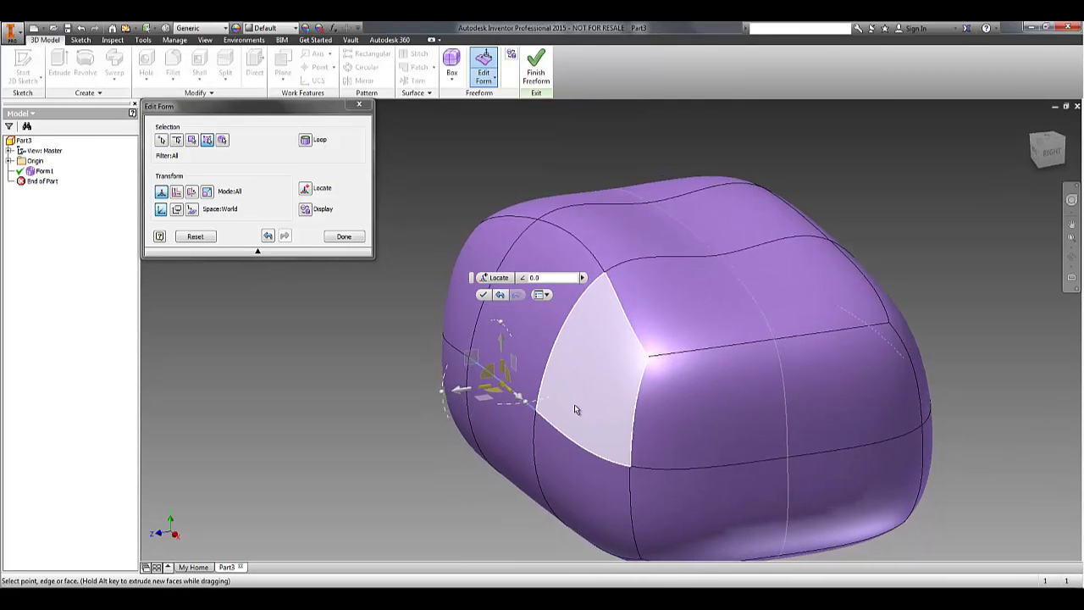
shift+middle_drag(514, 305, 485, 296)
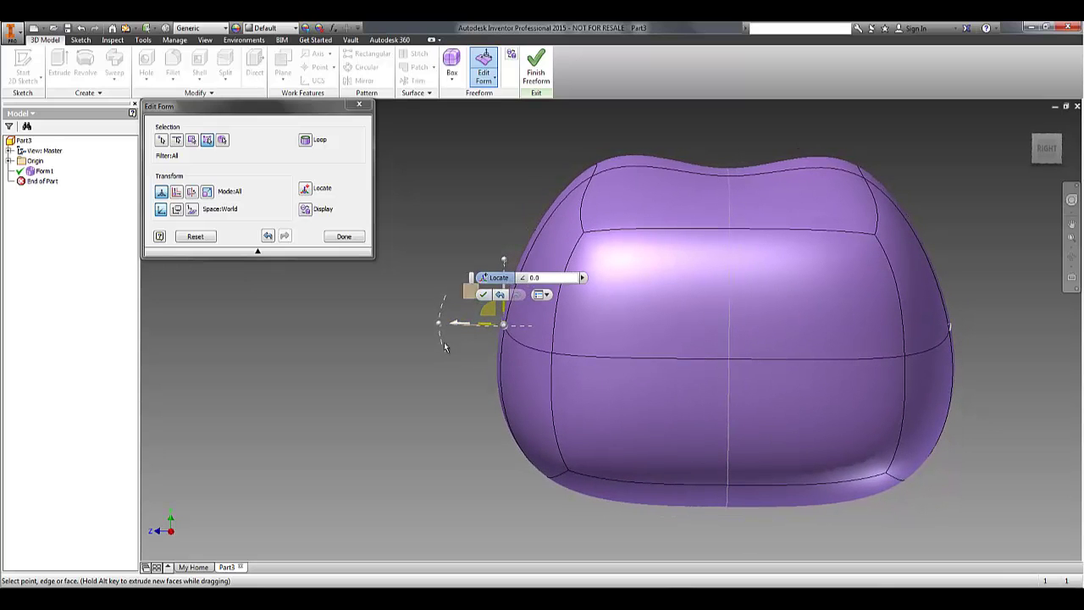
click(193, 210)
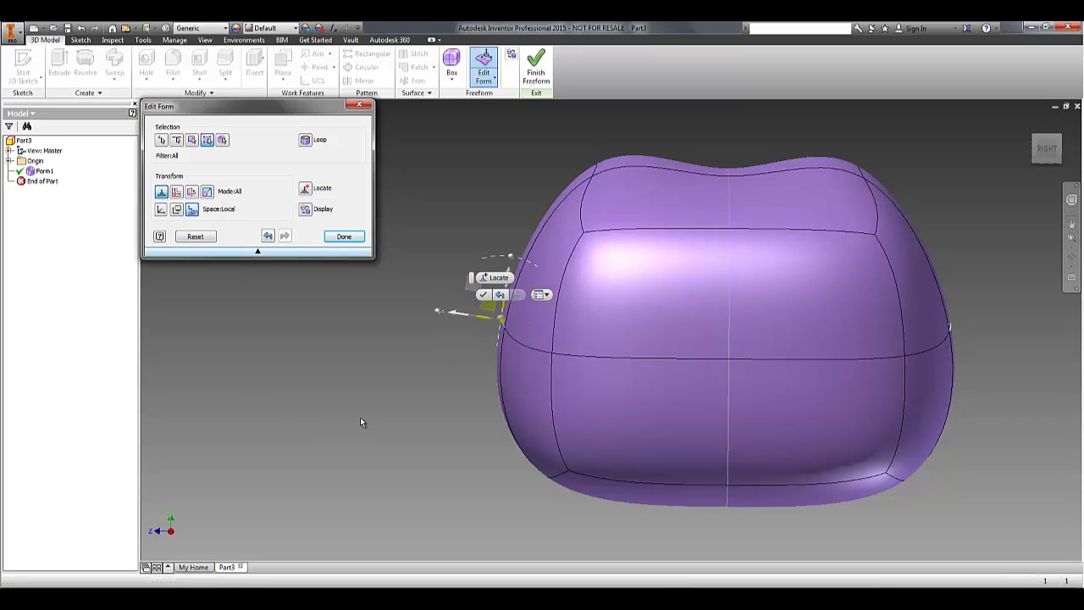
shift+middle_drag(368, 421, 496, 356)
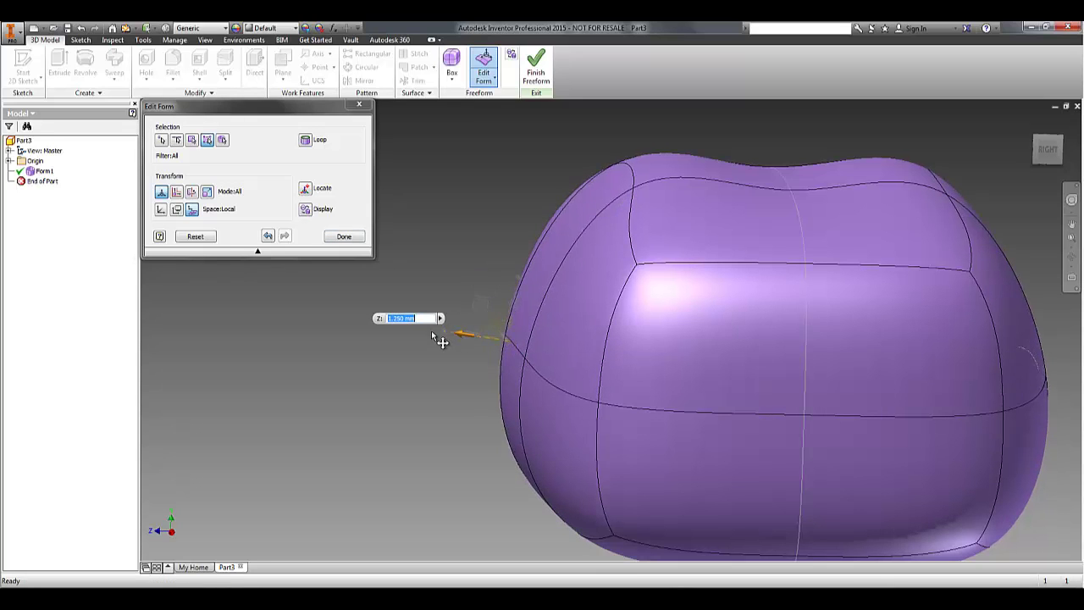
mouse_move(431, 334)
mouse_down()
mouse_move(387, 330)
mouse_move(474, 333)
mouse_move(419, 337)
mouse_up()
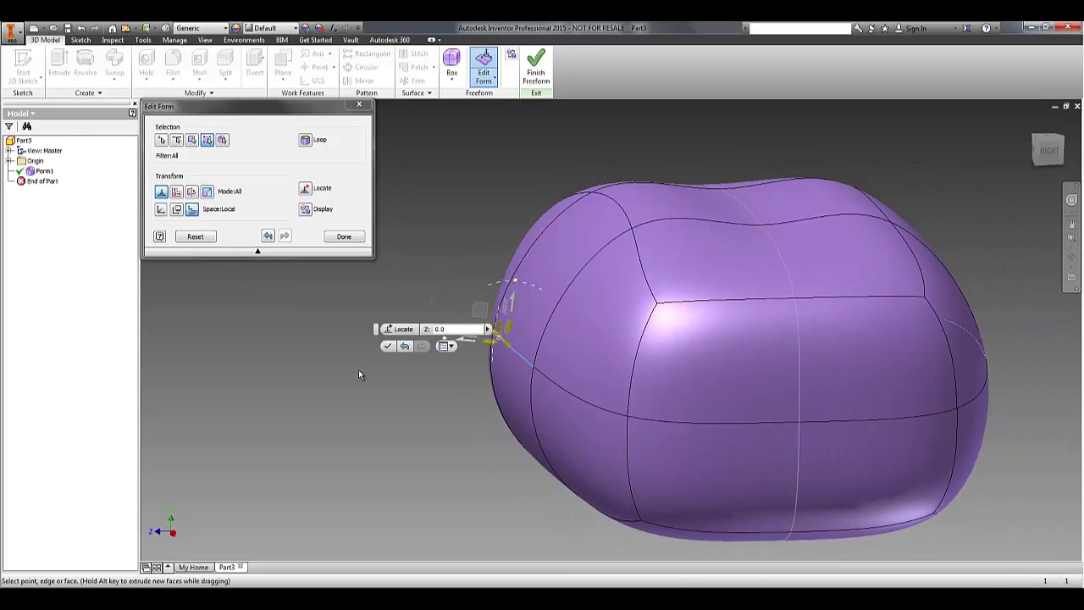
key(F5)
key(F6)
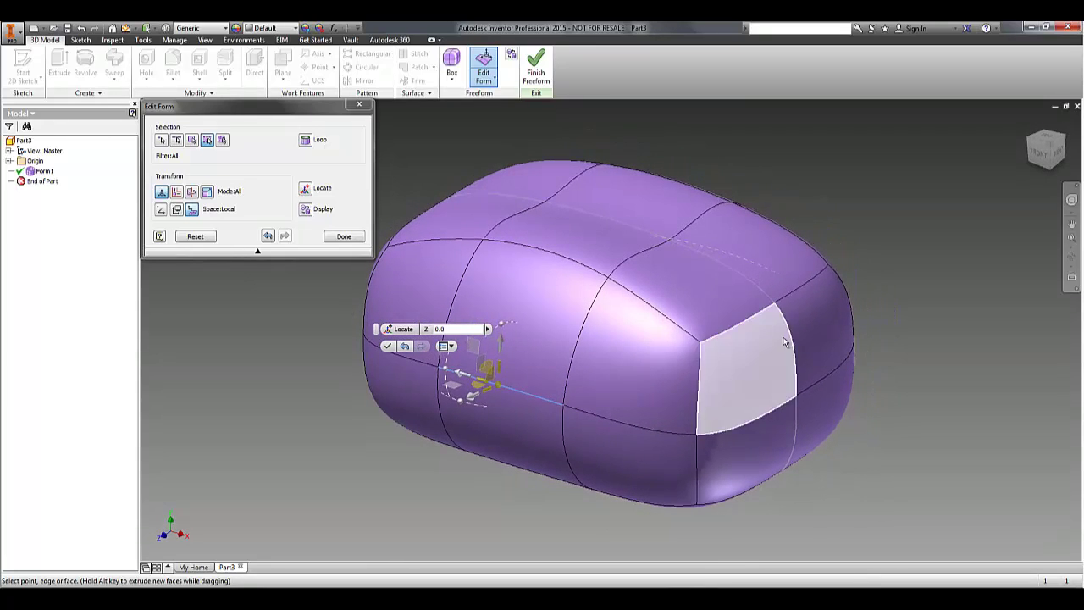
Step: Push the upper face at the box's end inward along its local Z and finish the freeform
click(784, 343)
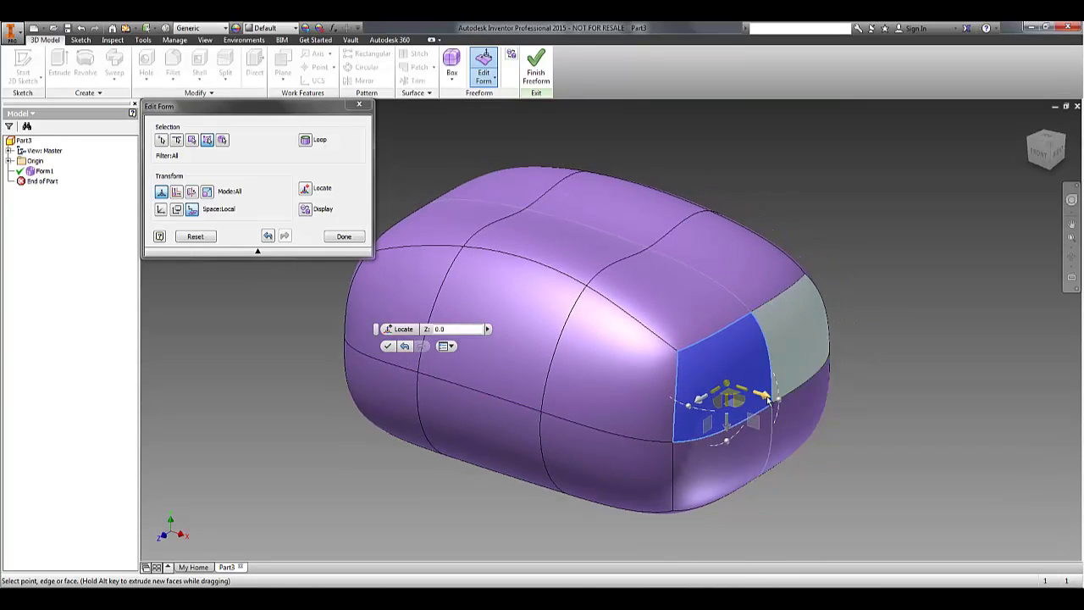
drag(772, 410, 706, 394)
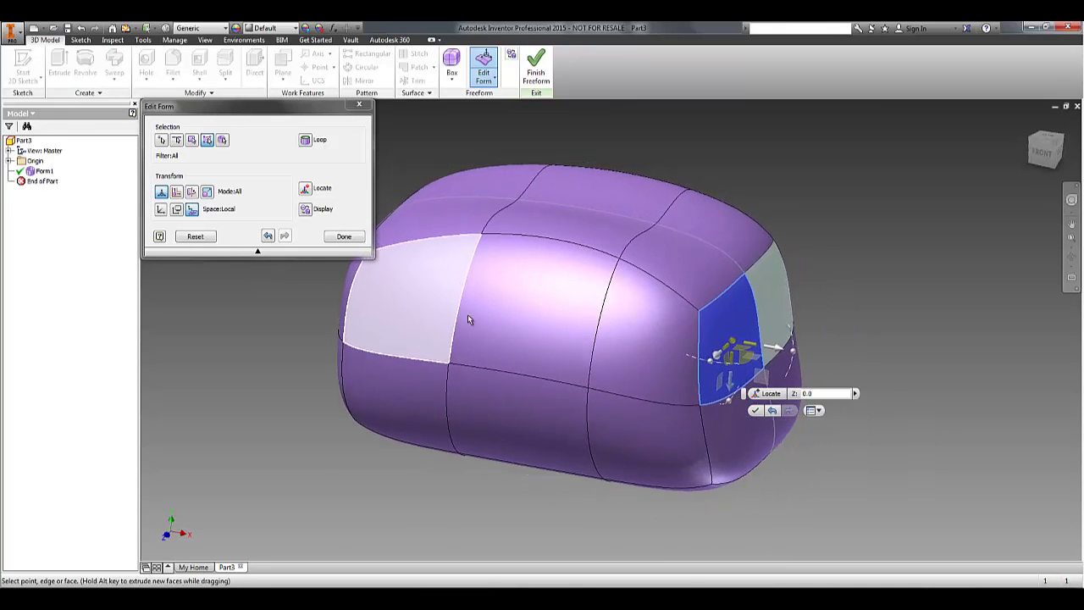
click(342, 236)
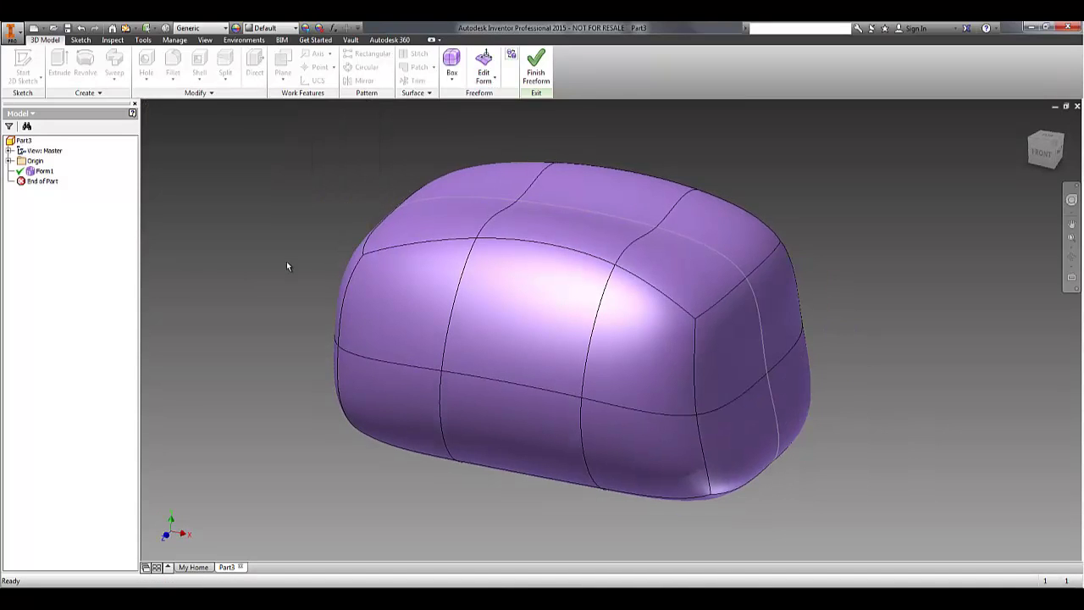
key(F6)
click(535, 67)
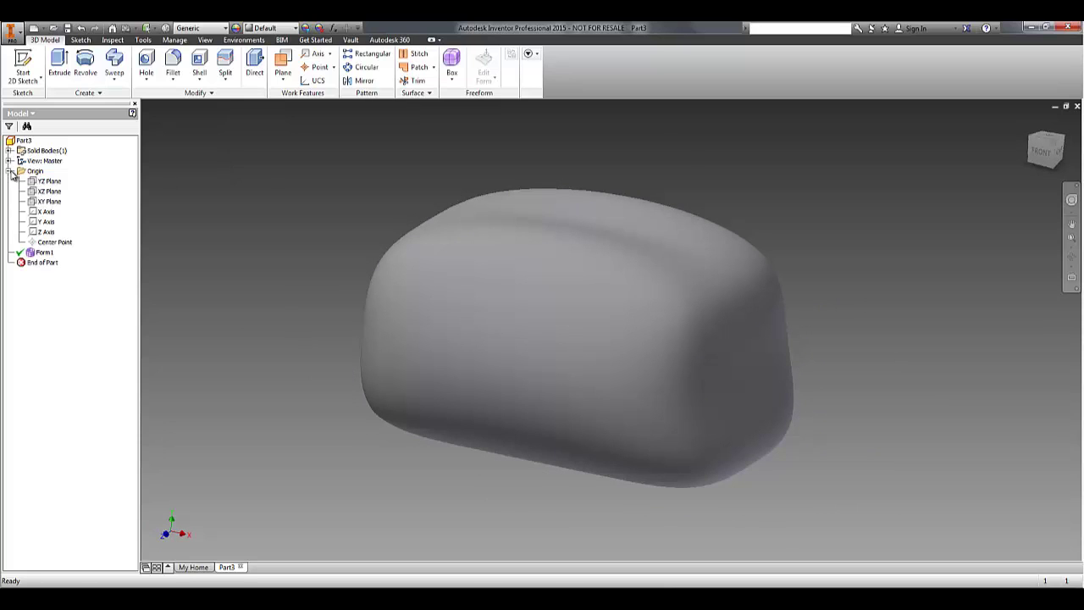
Step: Create a work plane offset 18.5 mm upward from the XZ plane
click(50, 191)
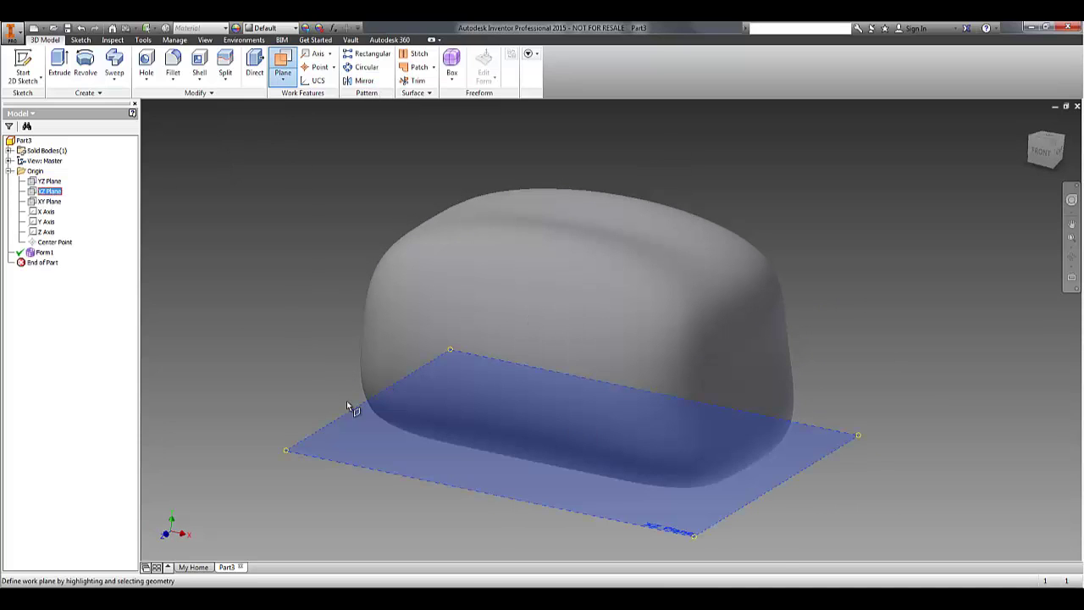
drag(349, 435, 359, 340)
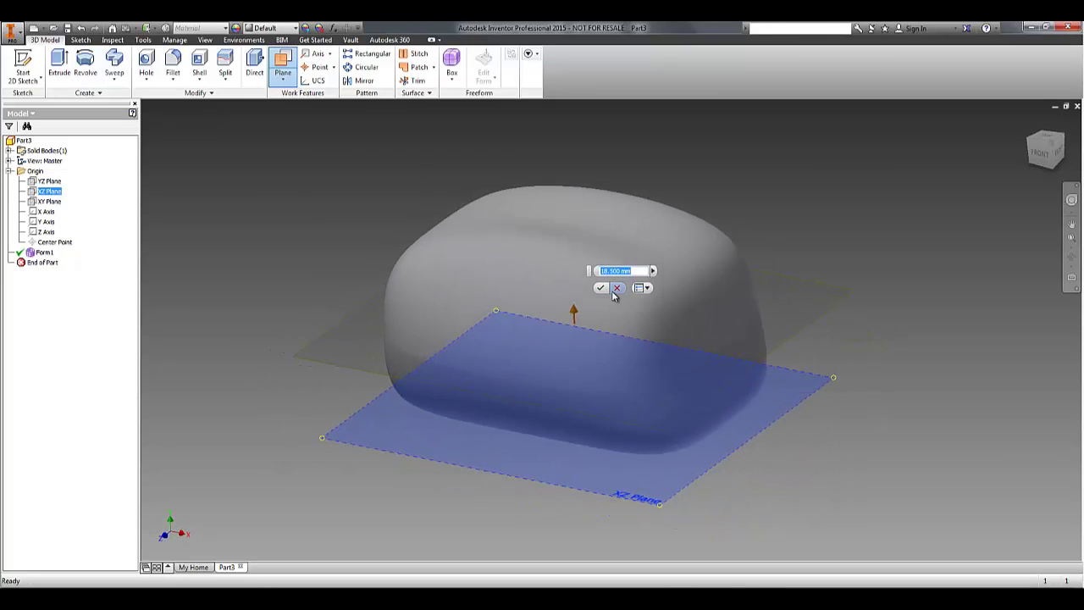
key(Return)
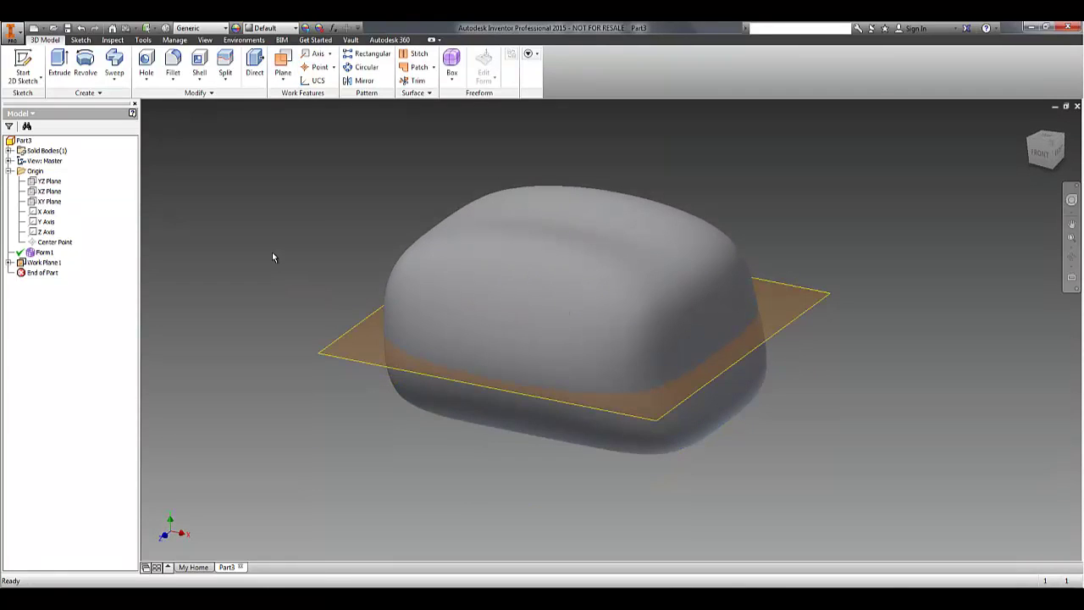
Step: Split the solid with the offset work plane, removing the portion below it
click(225, 61)
click(349, 359)
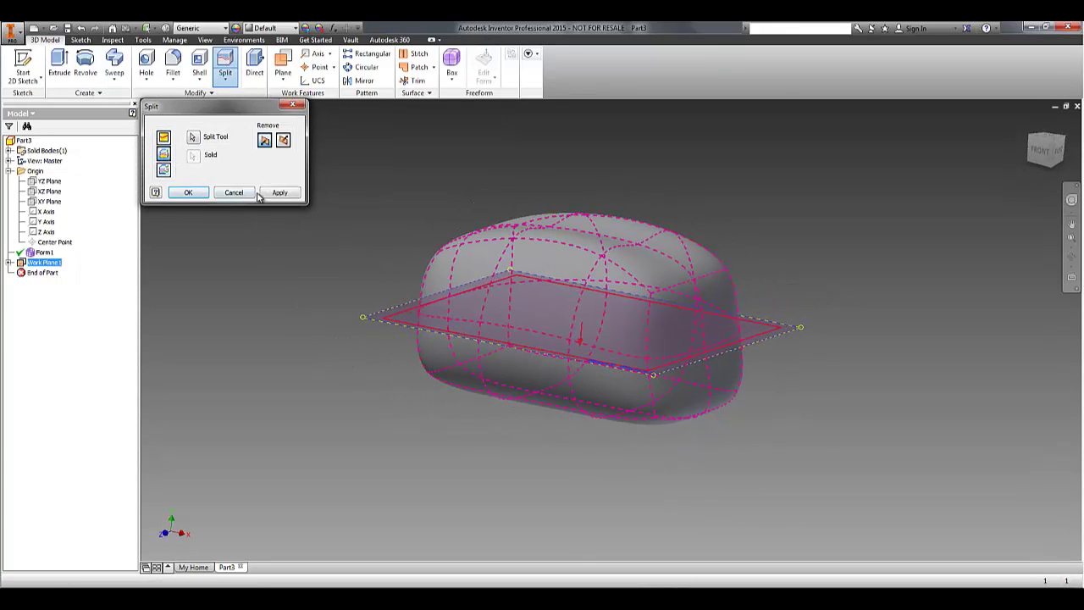
click(189, 193)
shift+middle_drag(321, 376, 447, 326)
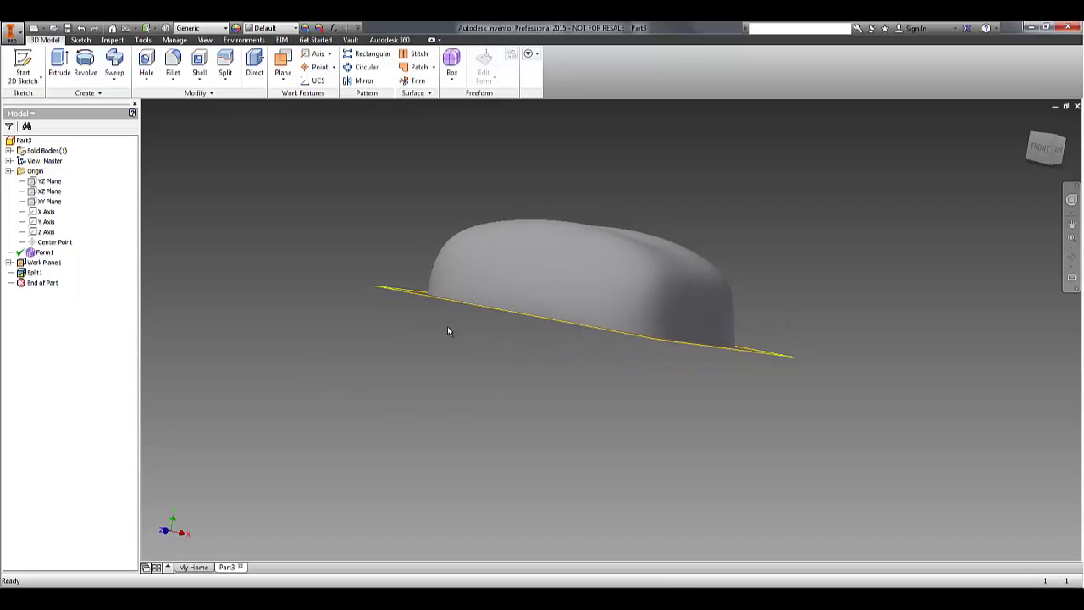
Step: Hide the offset work plane and expose the flat underside of the body
right_click(399, 296)
click(421, 367)
shift+middle_drag(421, 368, 352, 263)
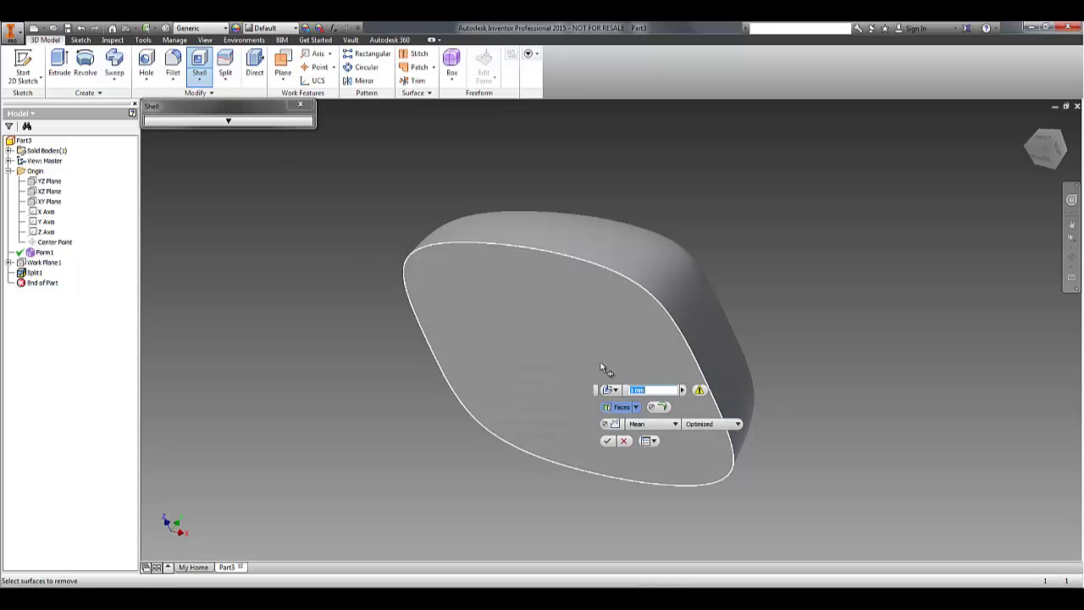
Step: Shell the body to a 2 mm wall thickness, removing the flat underside face
click(602, 366)
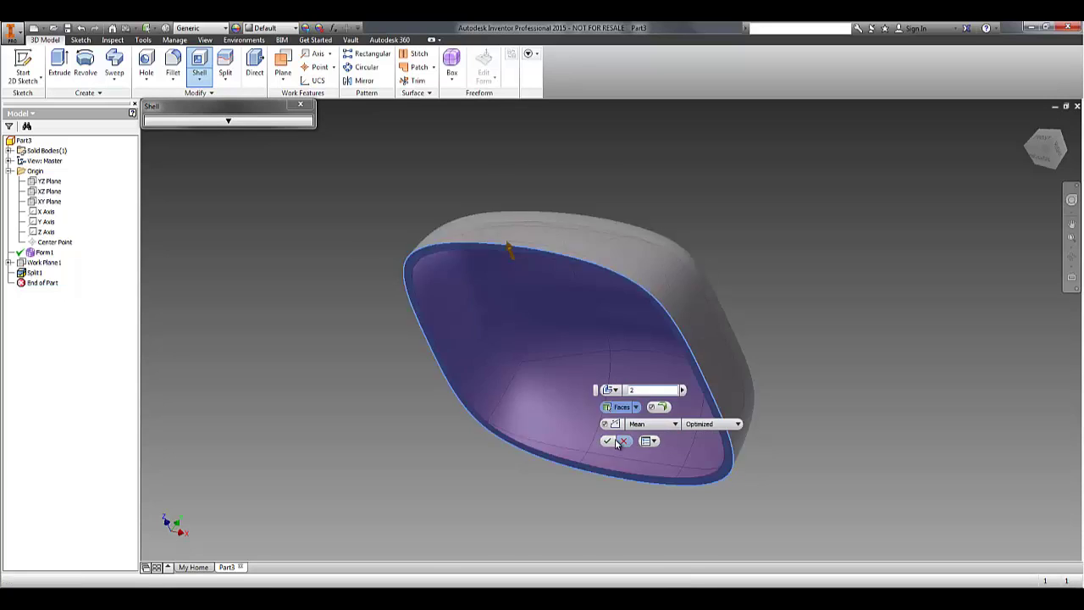
click(607, 440)
key(F6)
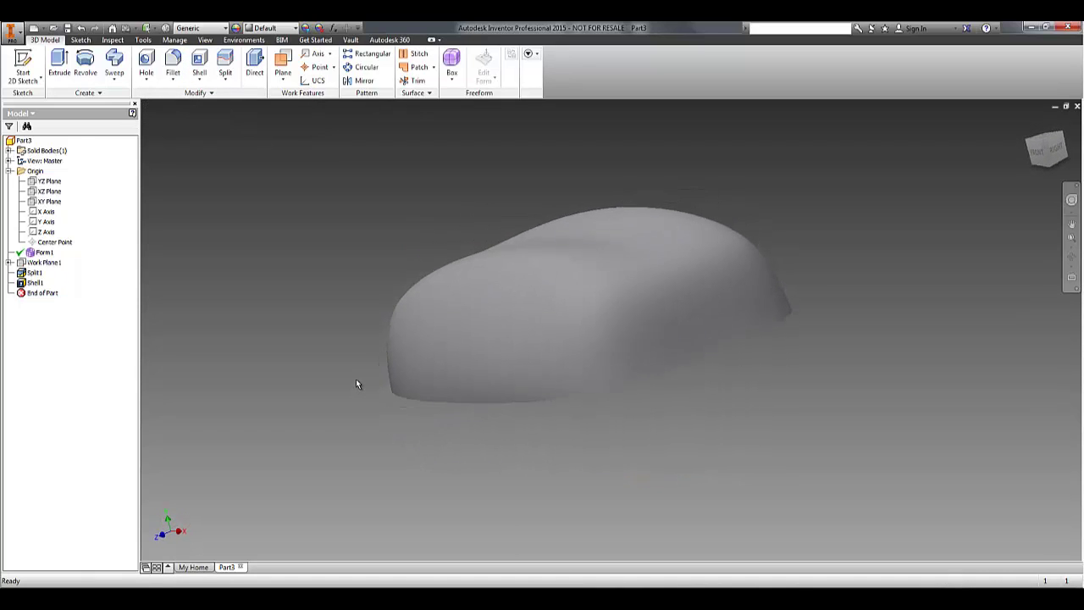
Step: Fillet the outer and inner edges of the shell's open rim with a 0.5 mm radius
shift+middle_drag(355, 381, 312, 365)
scroll(312, 364, down, 3)
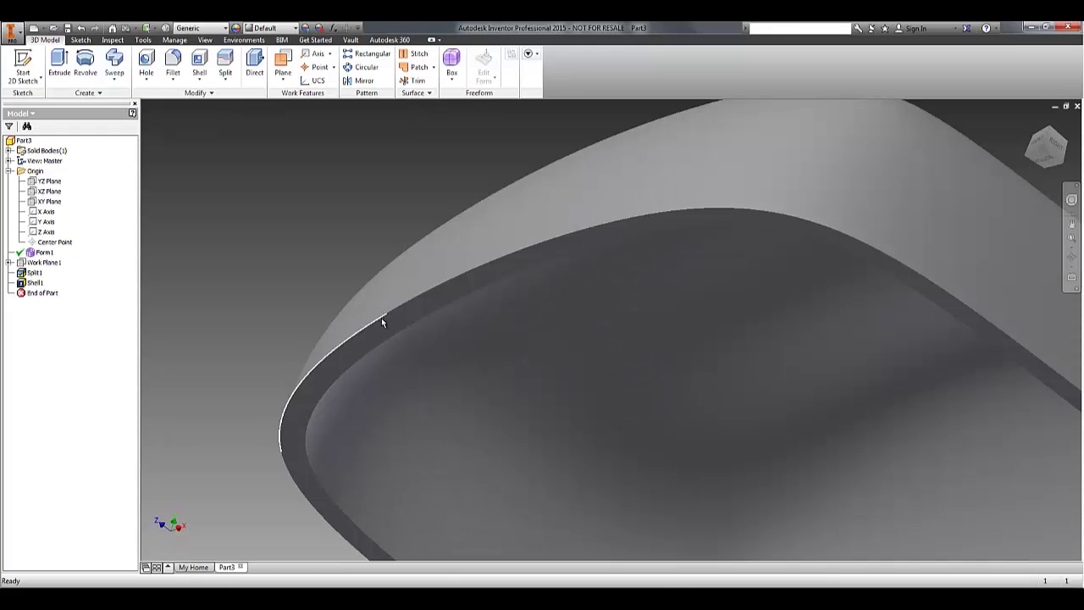
click(381, 320)
click(362, 358)
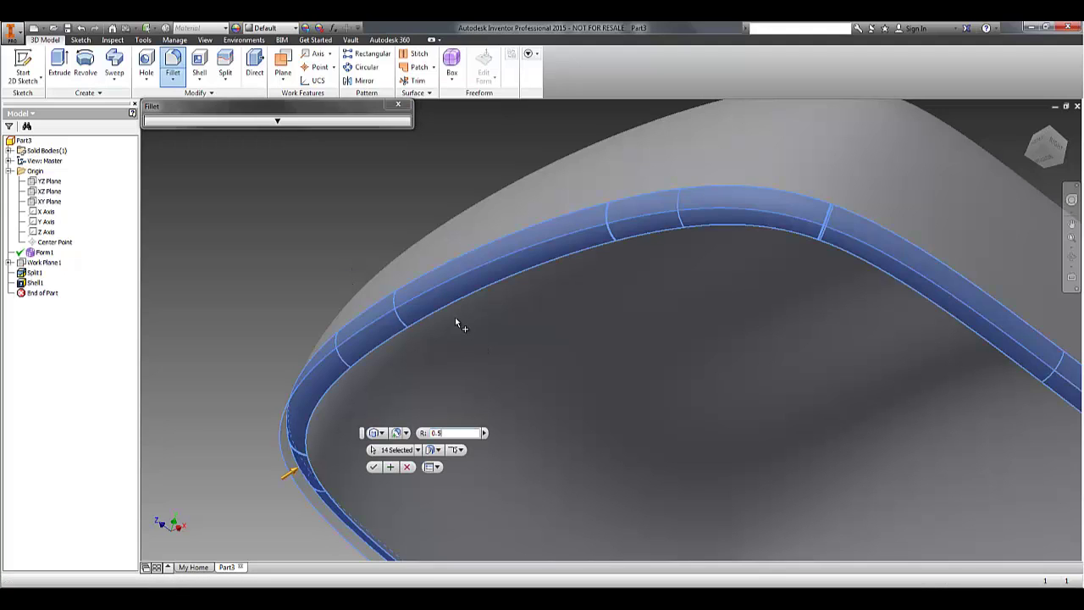
click(423, 328)
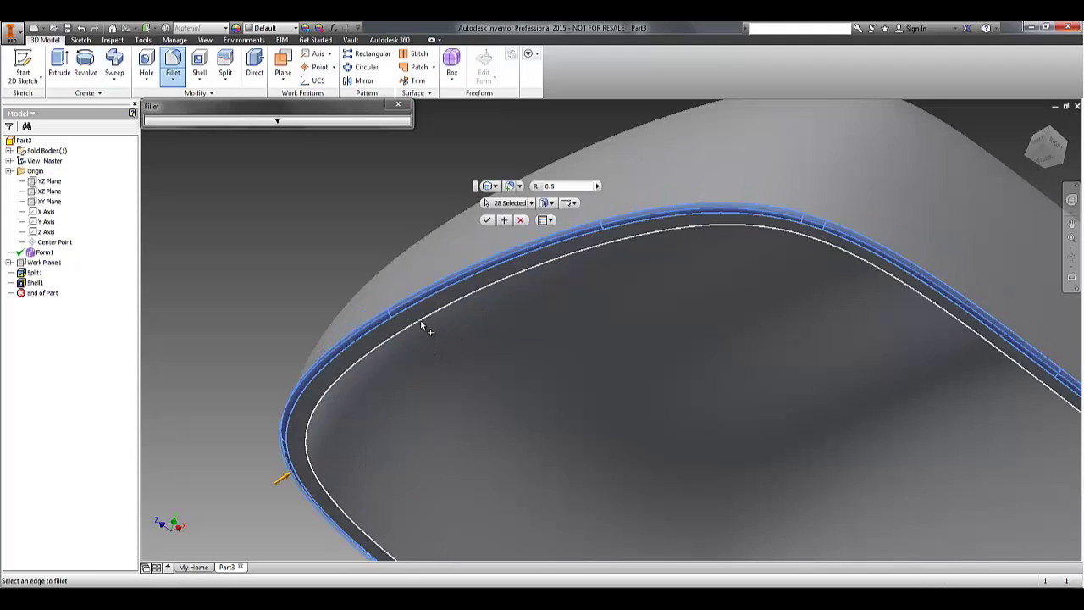
click(487, 220)
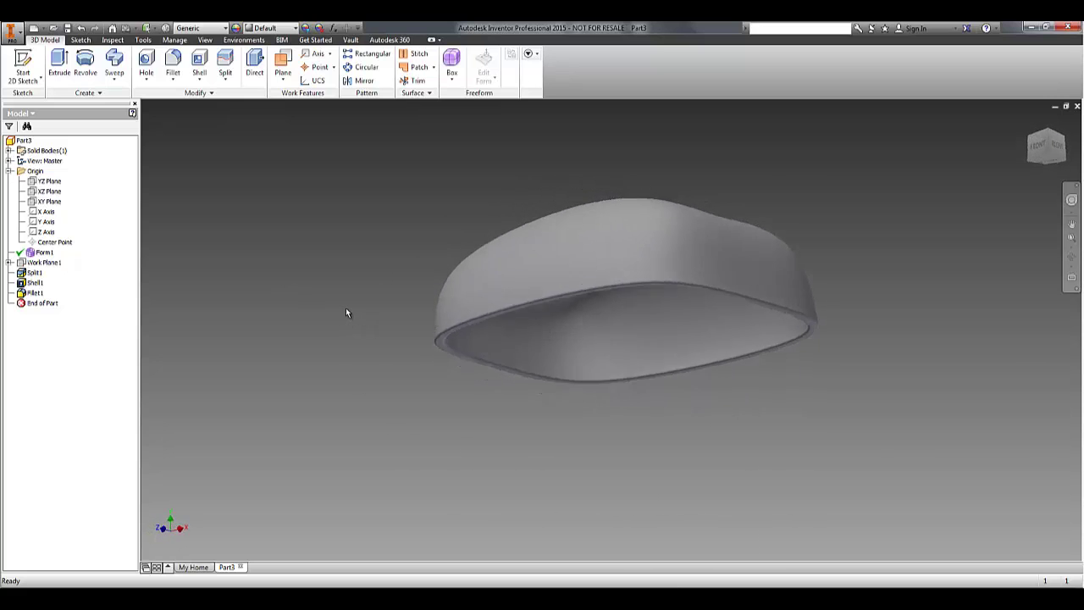
Step: Reopen the freeform for editing and rotate the upper face at the box's end so that it leans inward
drag(488, 289, 456, 391)
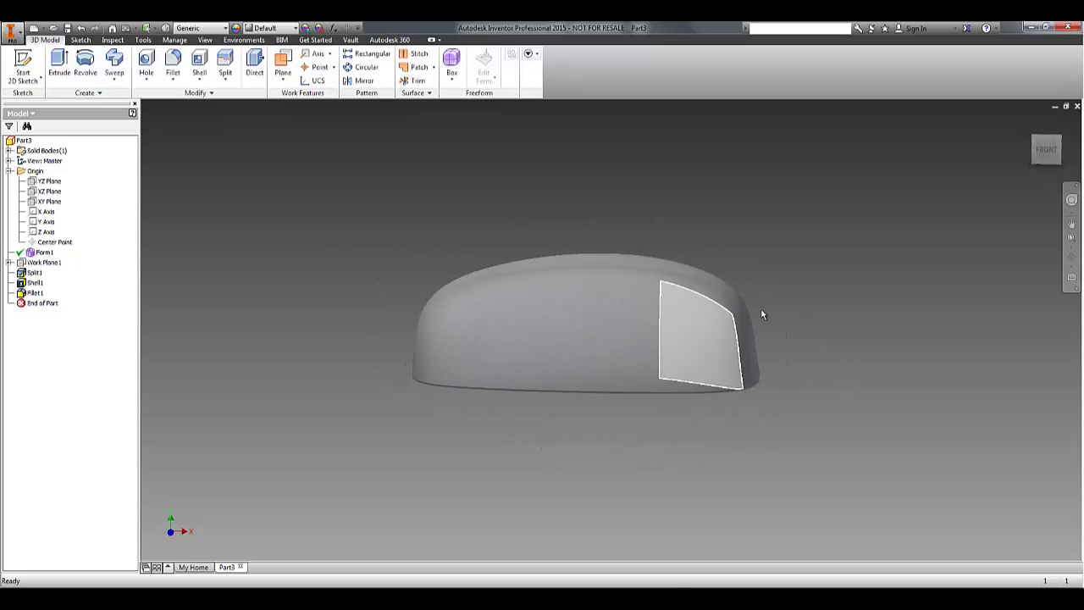
right_click(51, 251)
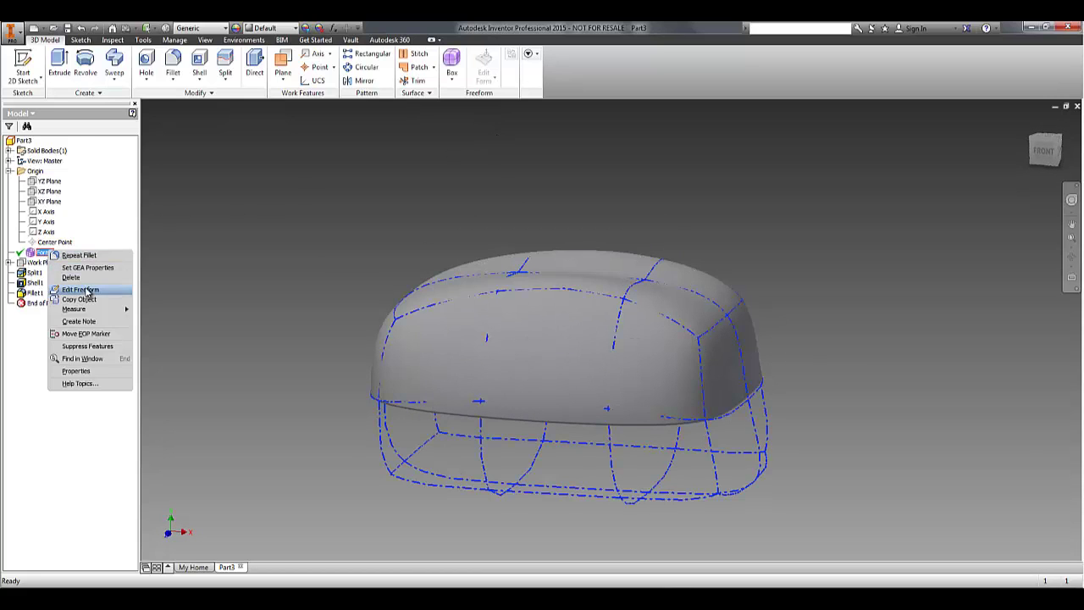
click(81, 290)
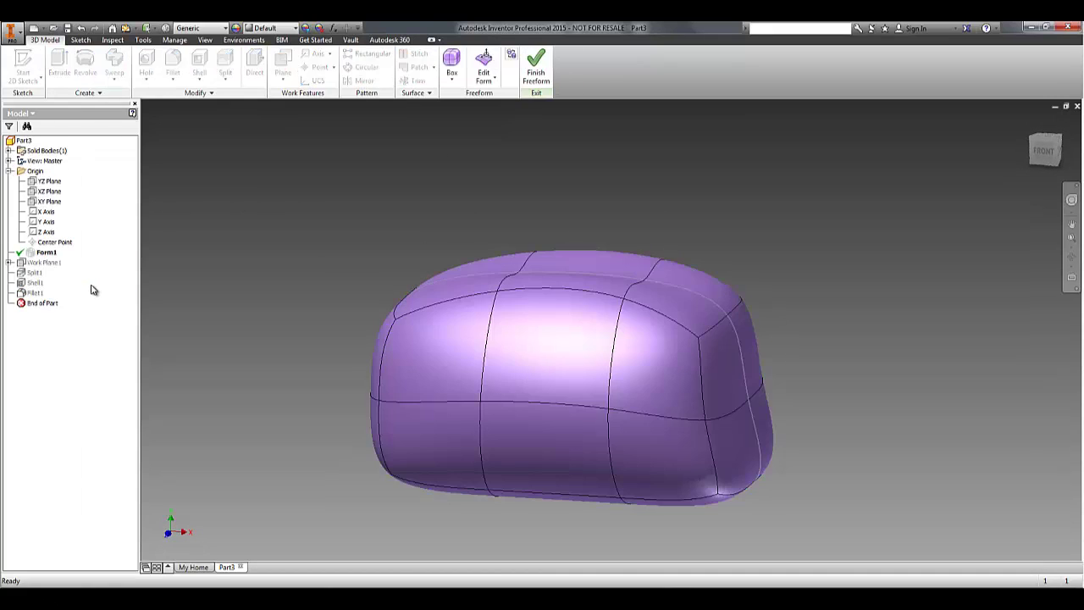
click(481, 64)
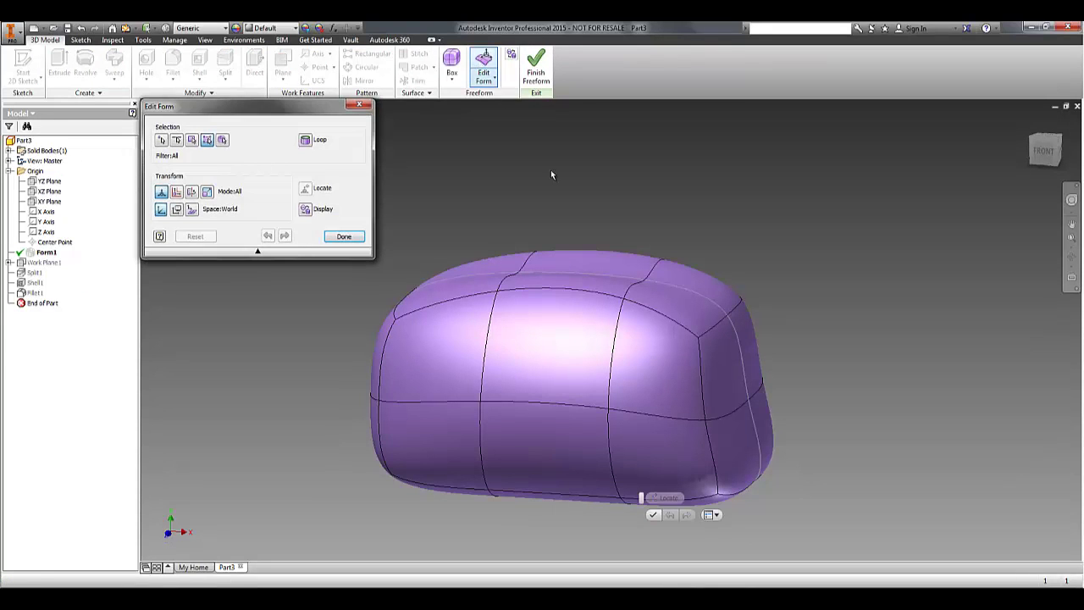
click(728, 312)
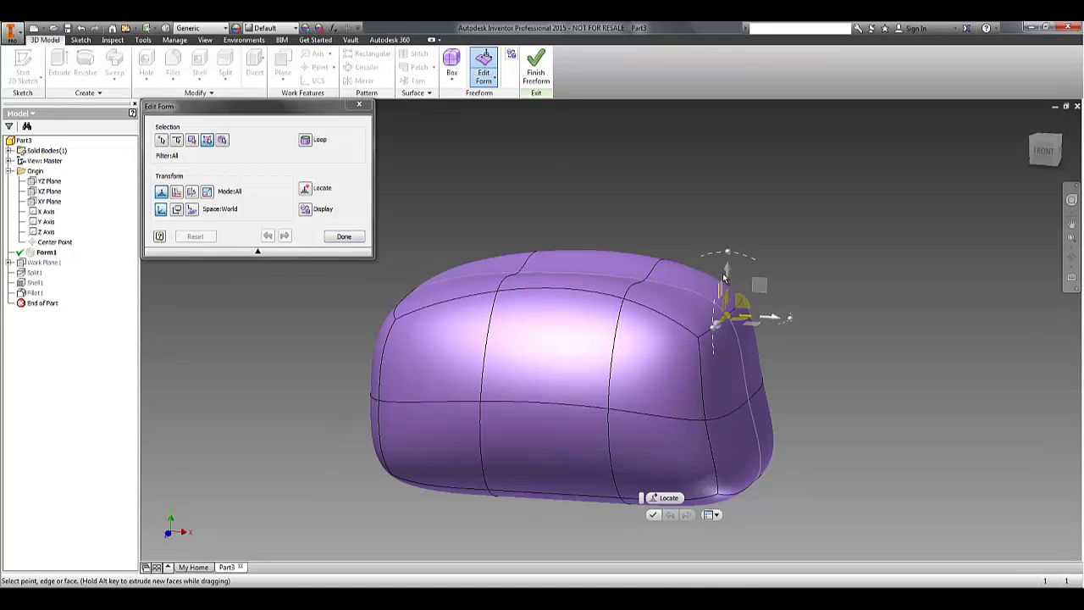
click(726, 343)
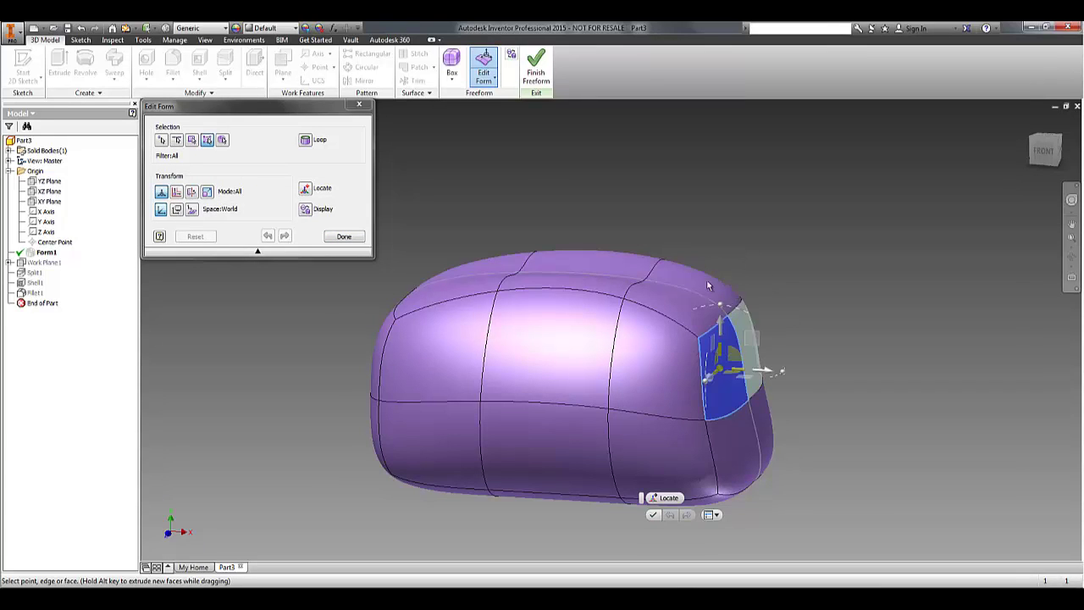
drag(721, 308, 658, 310)
shift+middle_drag(574, 328, 560, 346)
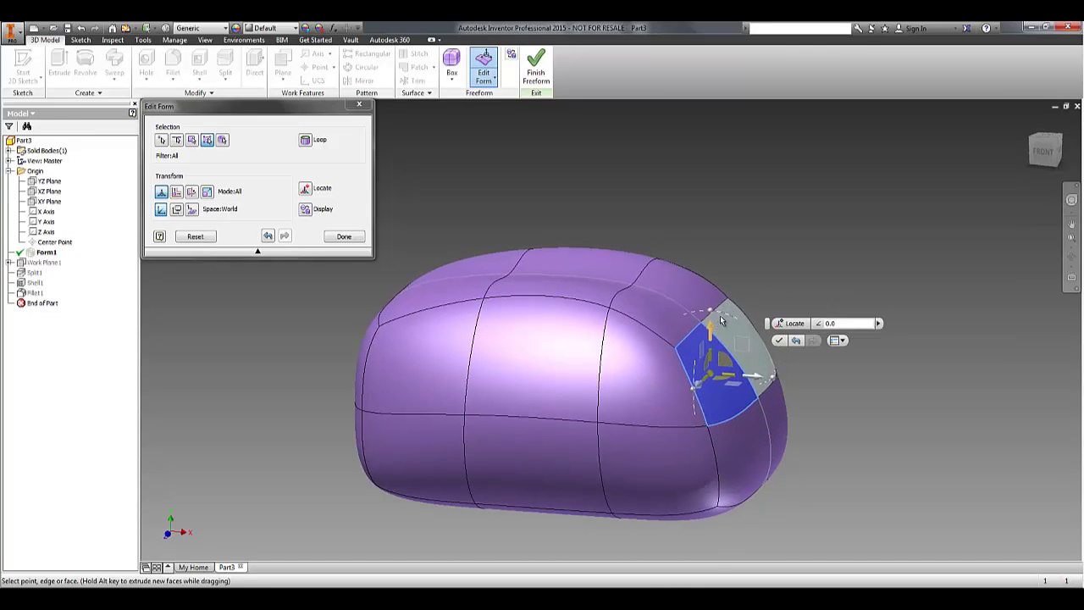
Step: Raise the tilted end face along the world Y direction and finish the freeform
drag(709, 332, 710, 294)
click(344, 237)
click(535, 74)
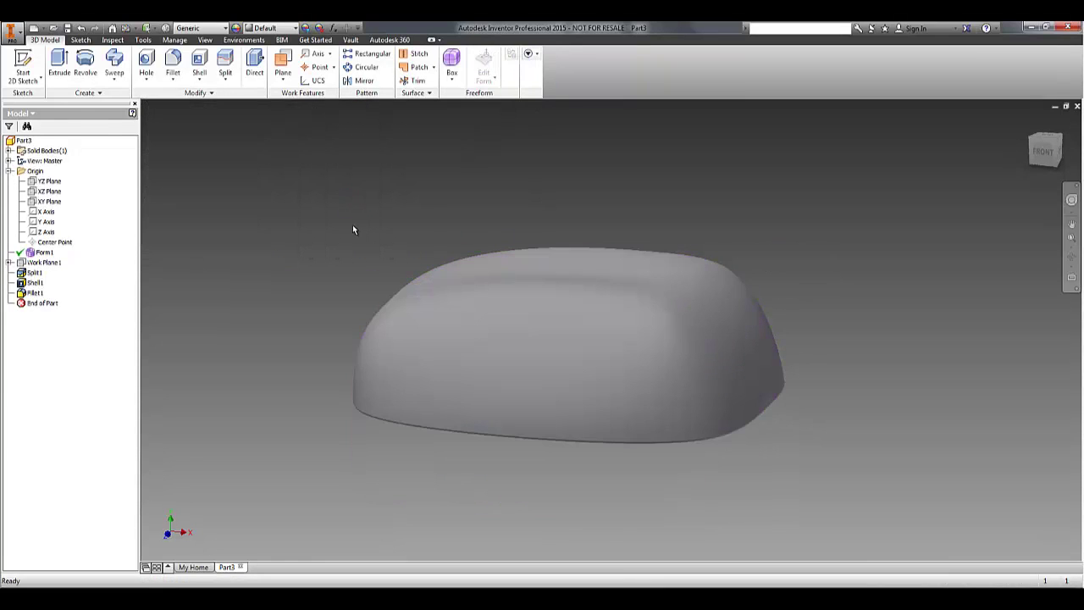
Step: Start a 2D sketch on the XY plane and slice the body's display at the sketch plane
shift+middle_drag(457, 313, 859, 392)
key(F6)
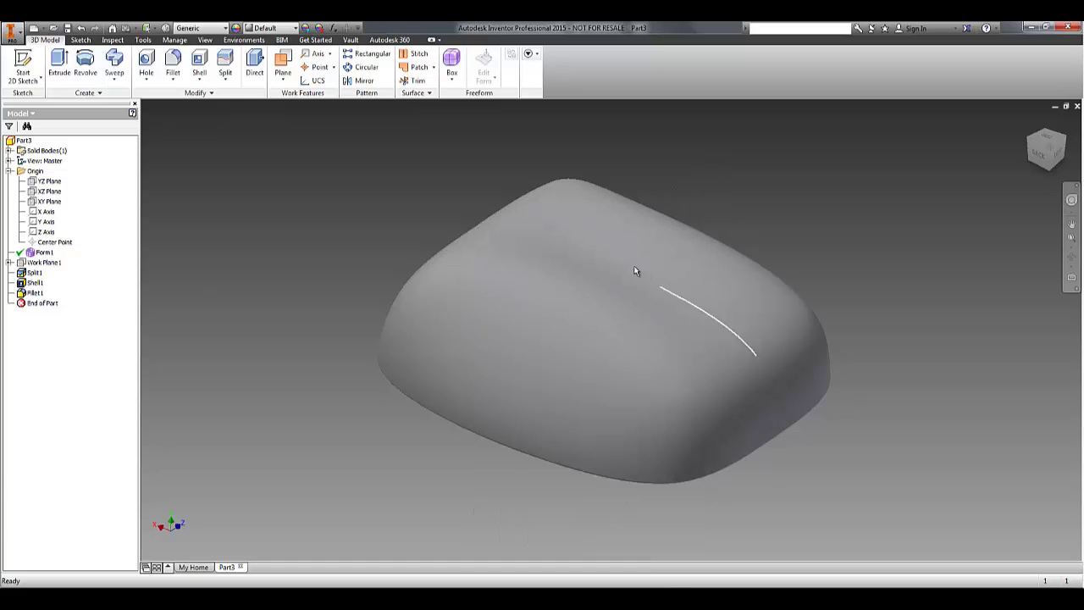
click(51, 202)
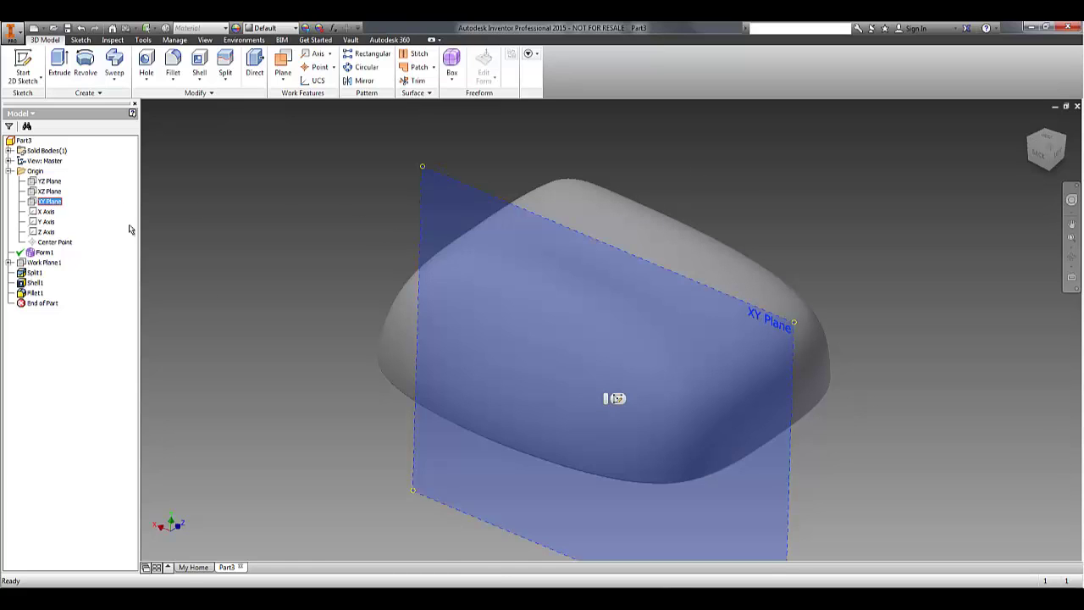
click(615, 398)
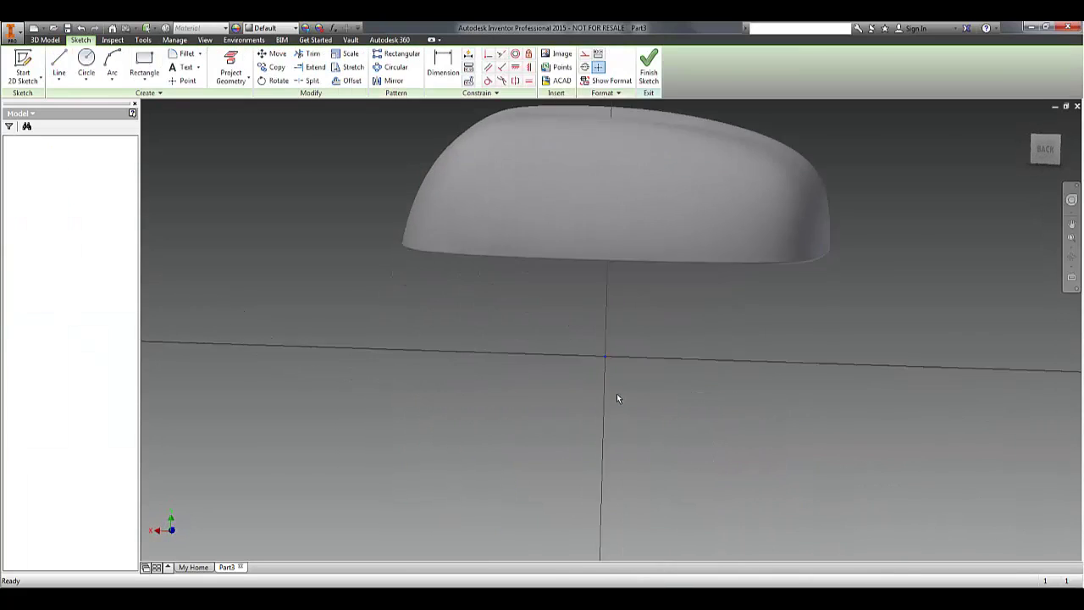
scroll(468, 410, down, 2)
scroll(555, 216, up, 5)
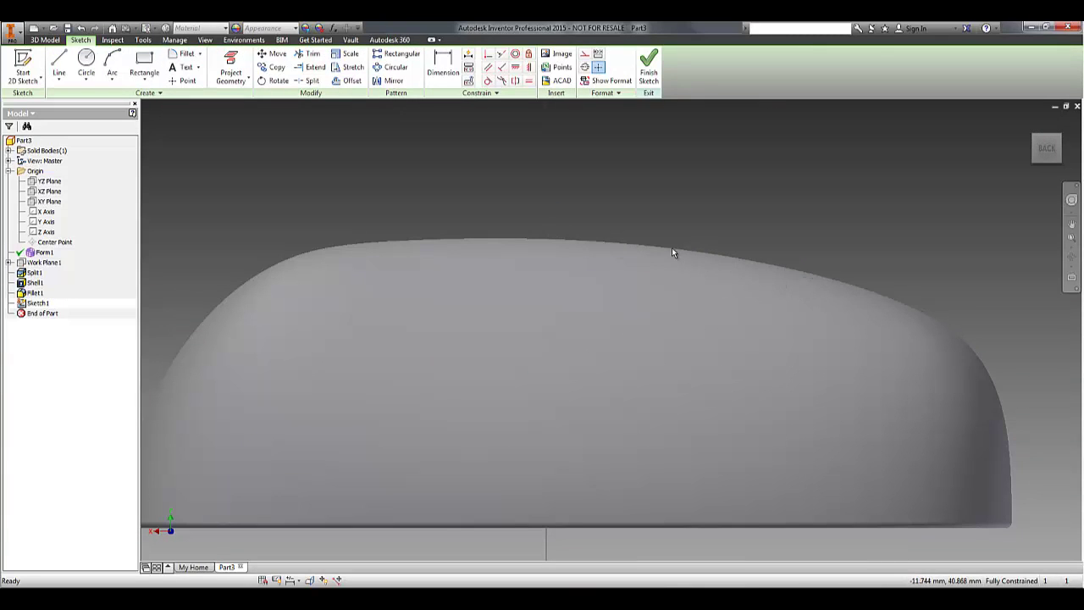
scroll(653, 242, down, 3)
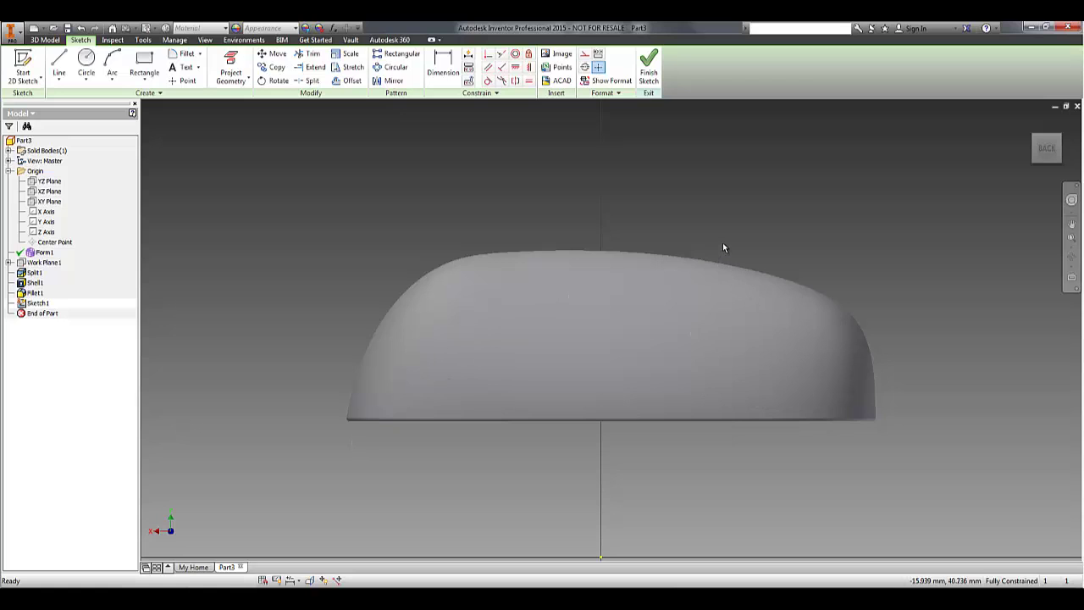
key(F7)
scroll(598, 279, up, 3)
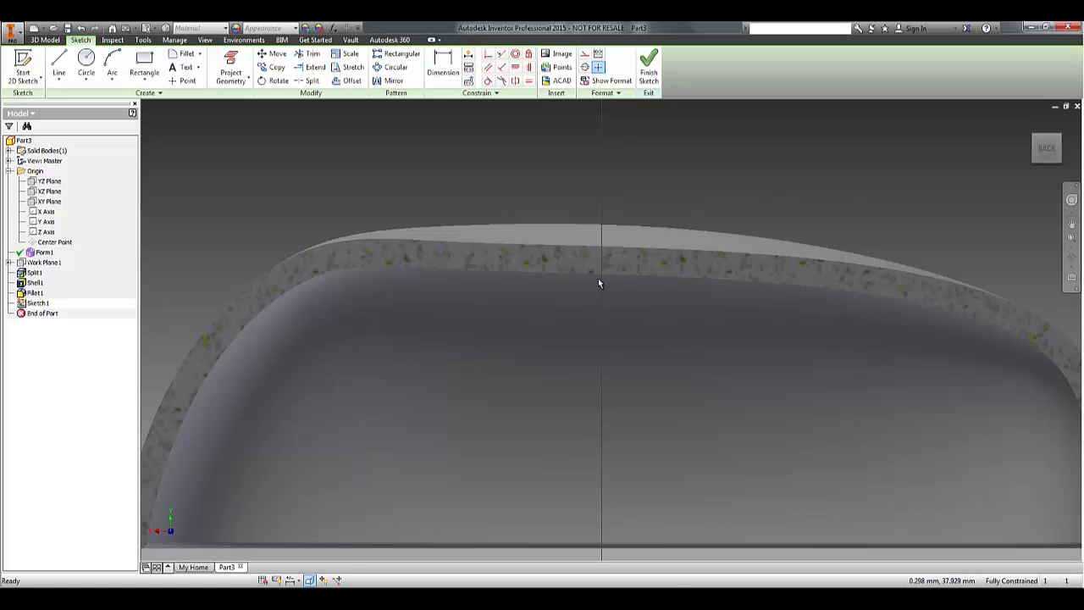
scroll(628, 282, down, 2)
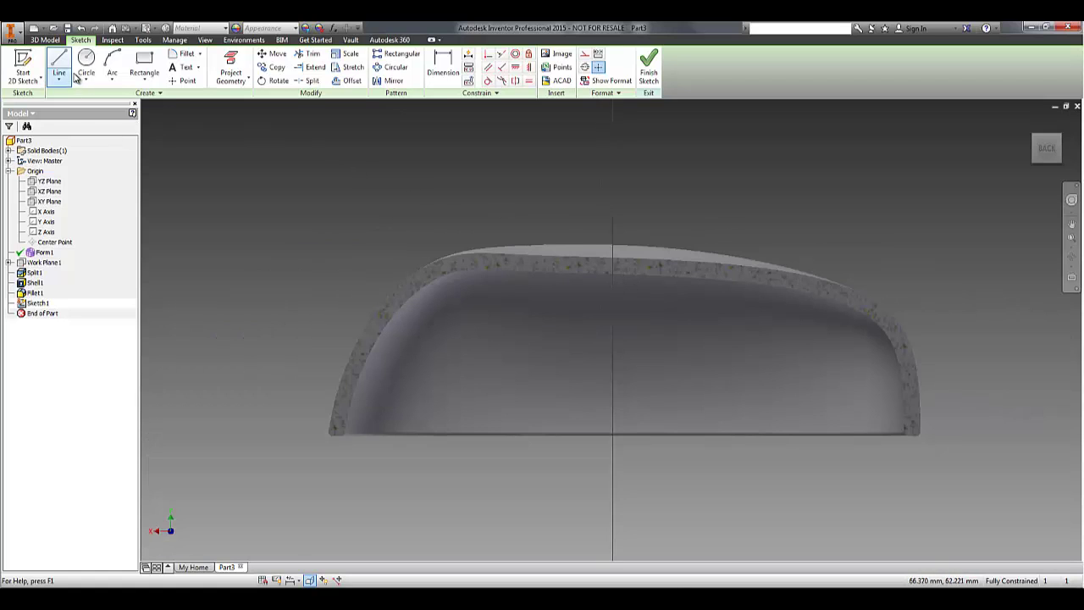
Step: Sketch a slightly sloping line about 12 mm long near the top of the sliced body and finish the sketch
click(548, 240)
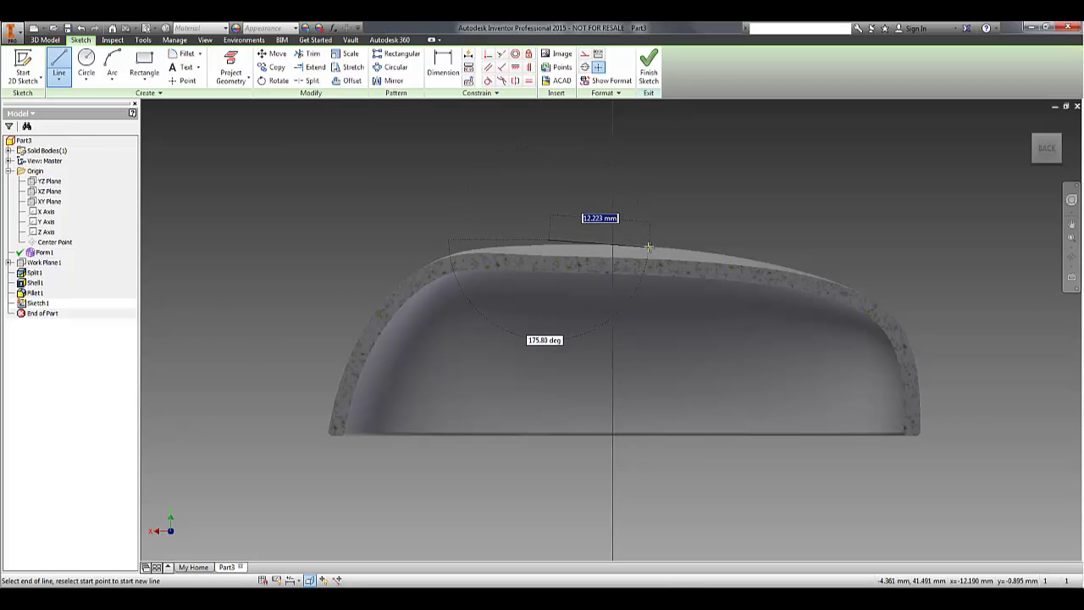
scroll(595, 250, up, 3)
key(Escape)
drag(601, 241, 624, 257)
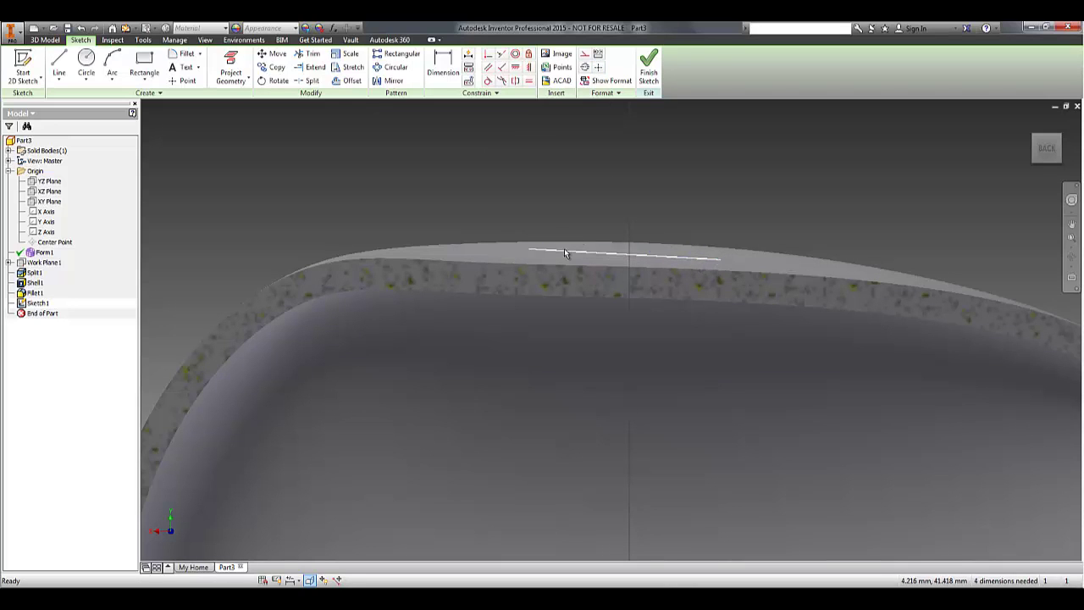
click(645, 254)
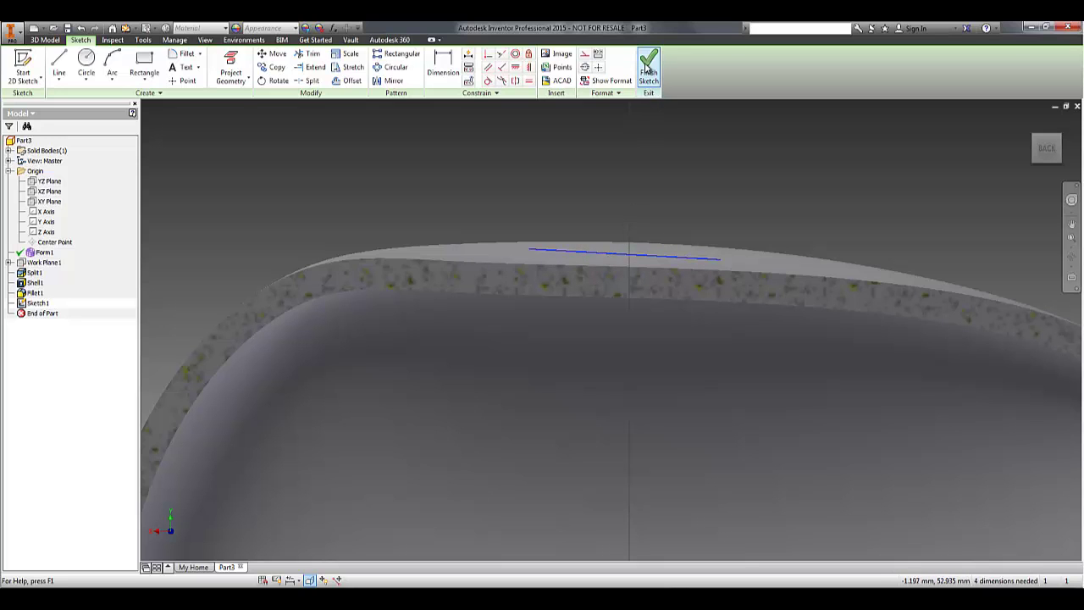
click(647, 67)
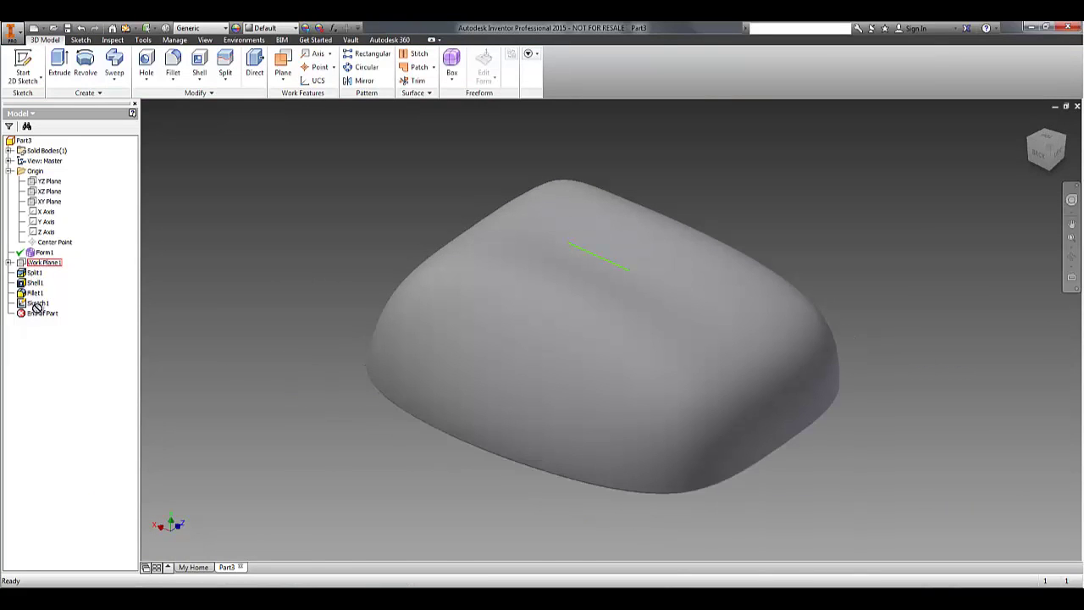
Step: Move the line sketch ahead of the freeform in the model history and reopen the freeform for editing
drag(40, 252, 44, 288)
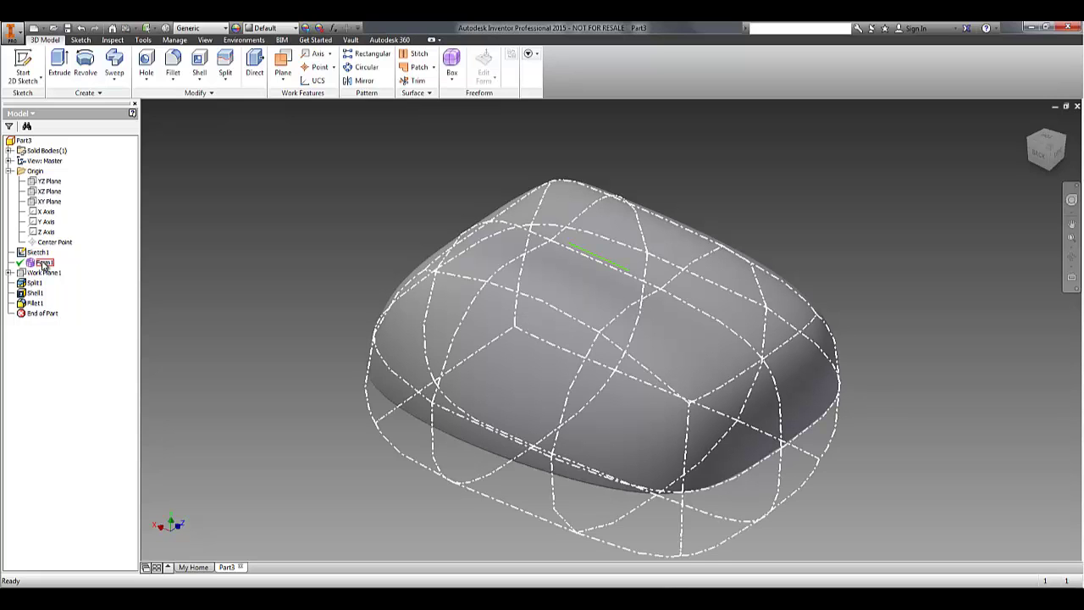
right_click(43, 265)
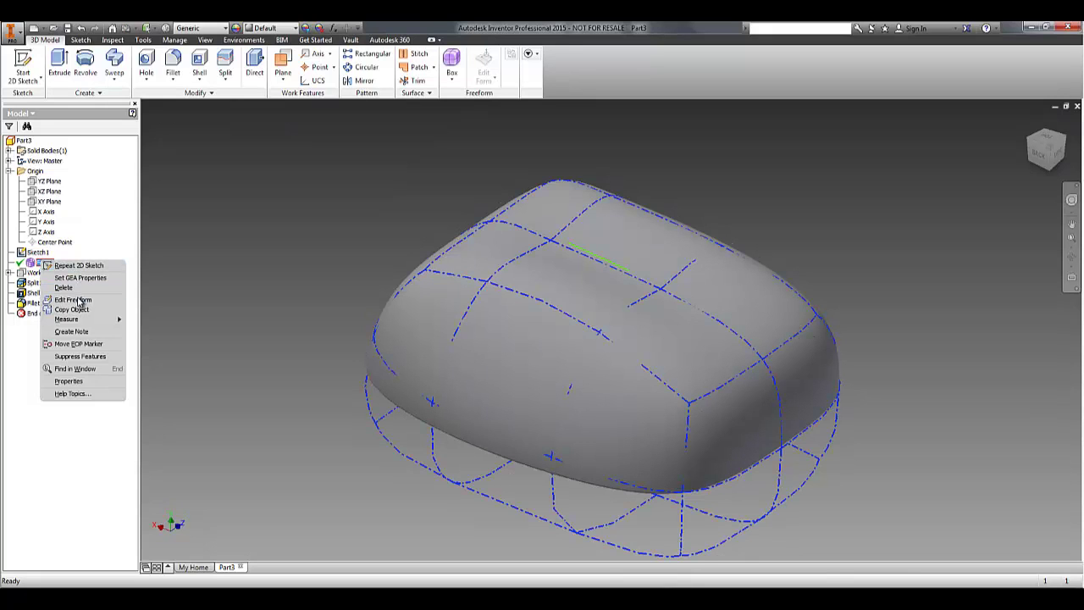
click(73, 300)
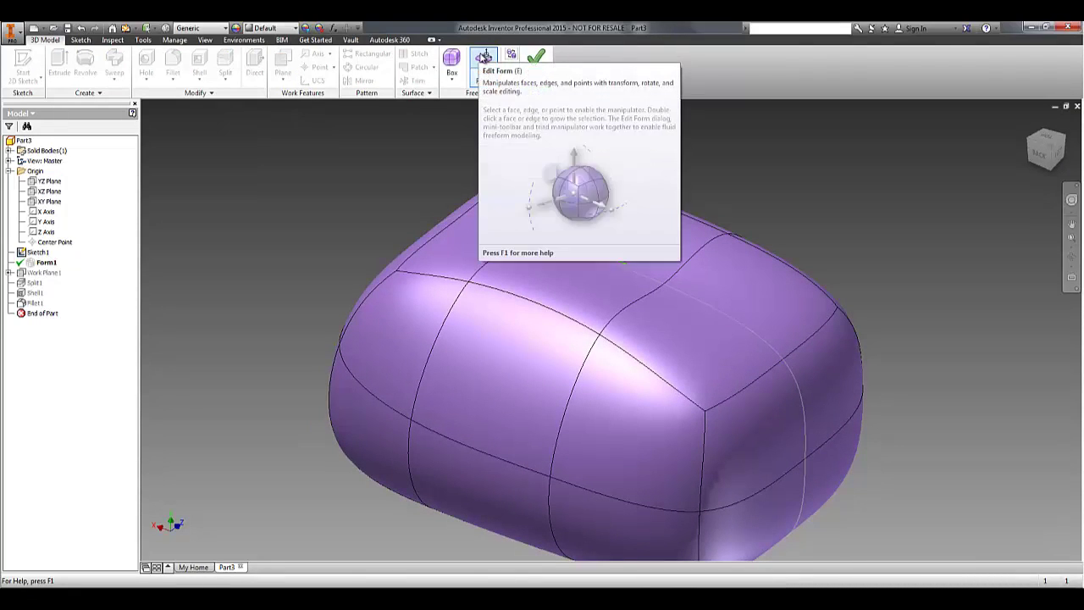
Step: Match the freeform's central top edge to the sketched line with a 0.001 mm tolerance and finish the freeform
click(489, 78)
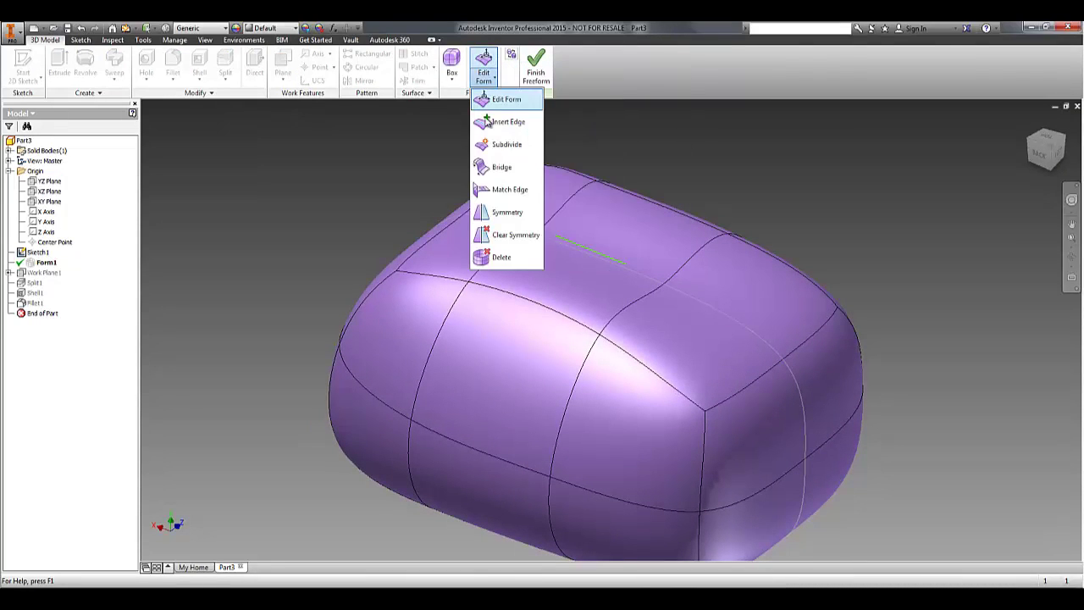
click(503, 191)
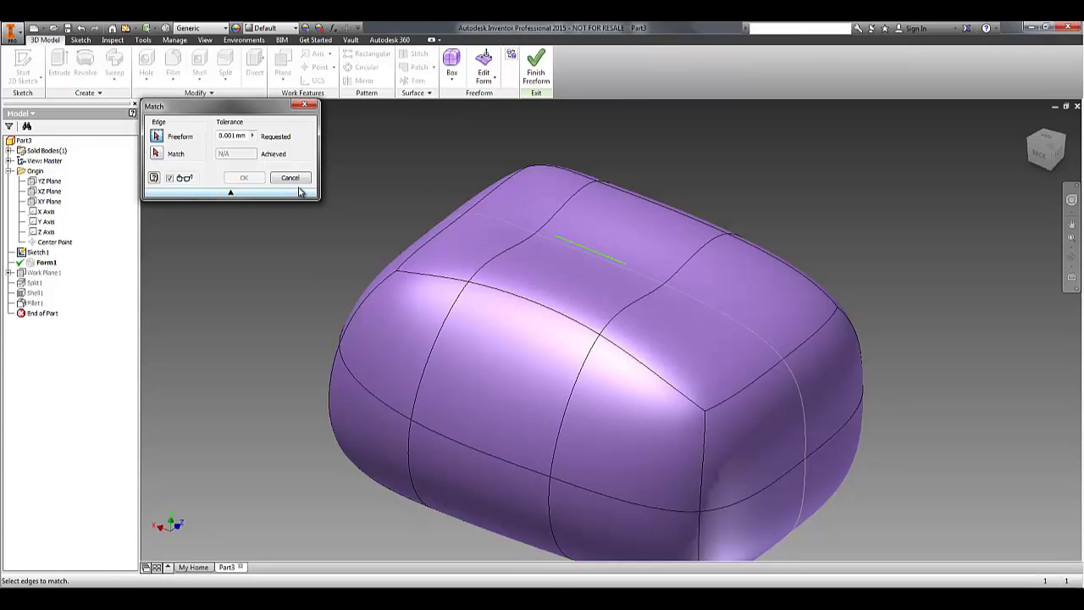
scroll(618, 241, down, 2)
click(596, 252)
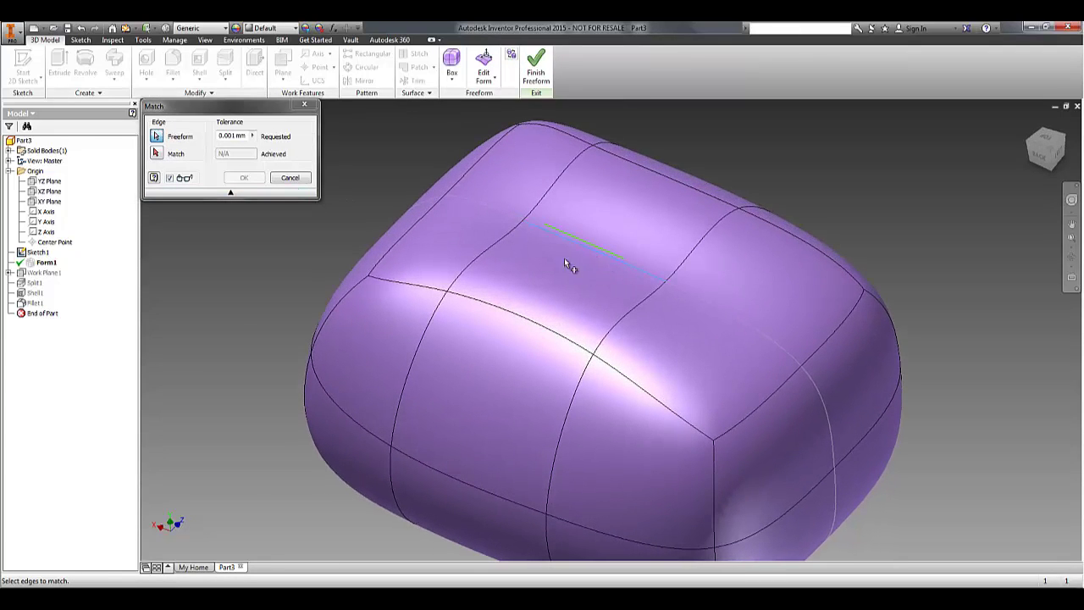
click(157, 153)
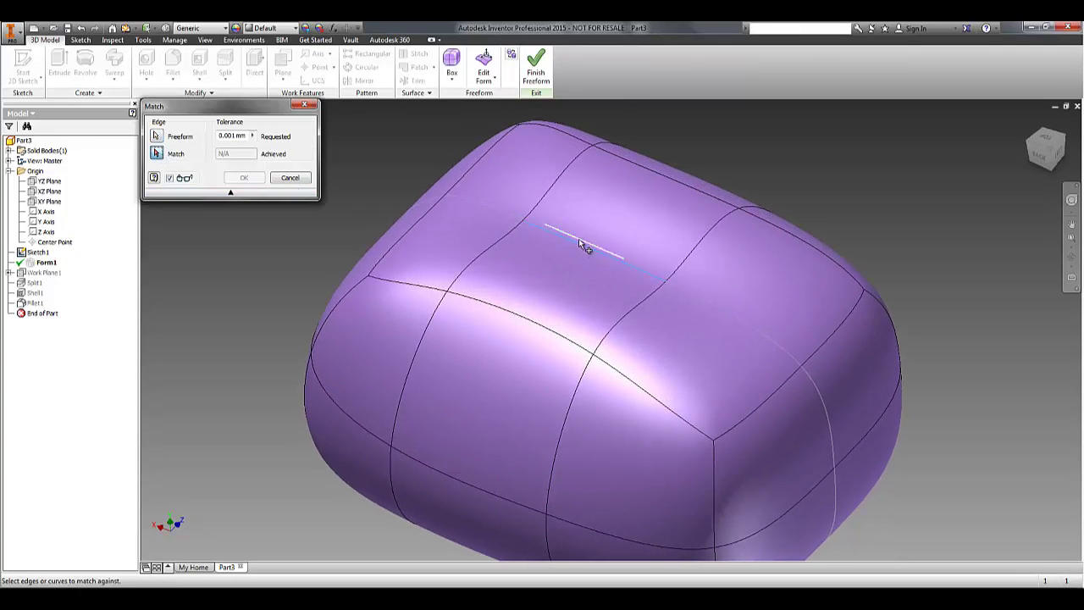
click(578, 238)
shift+middle_drag(431, 330, 690, 246)
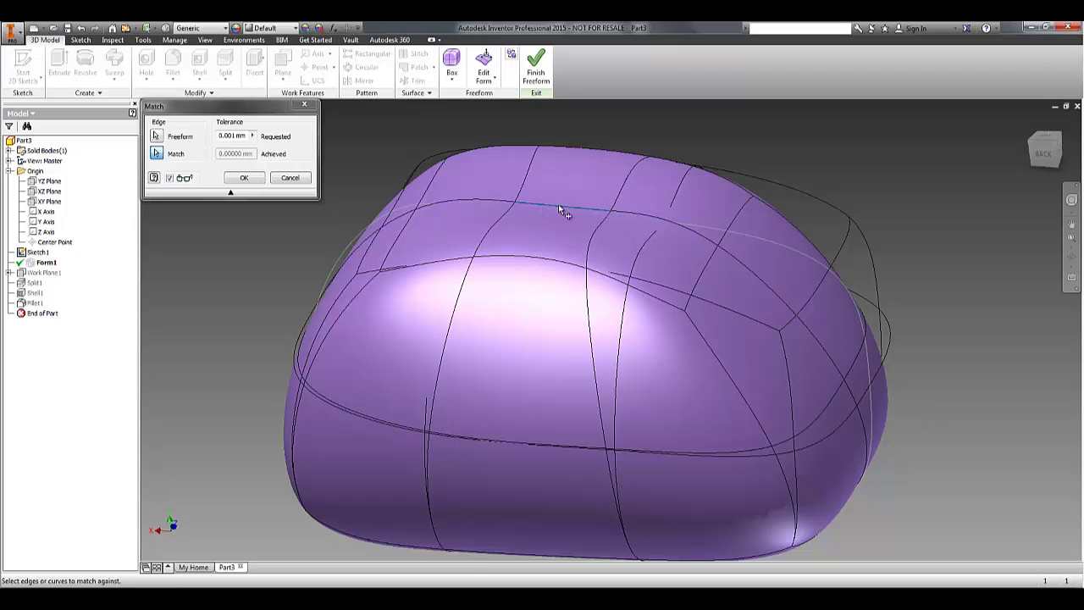
click(244, 178)
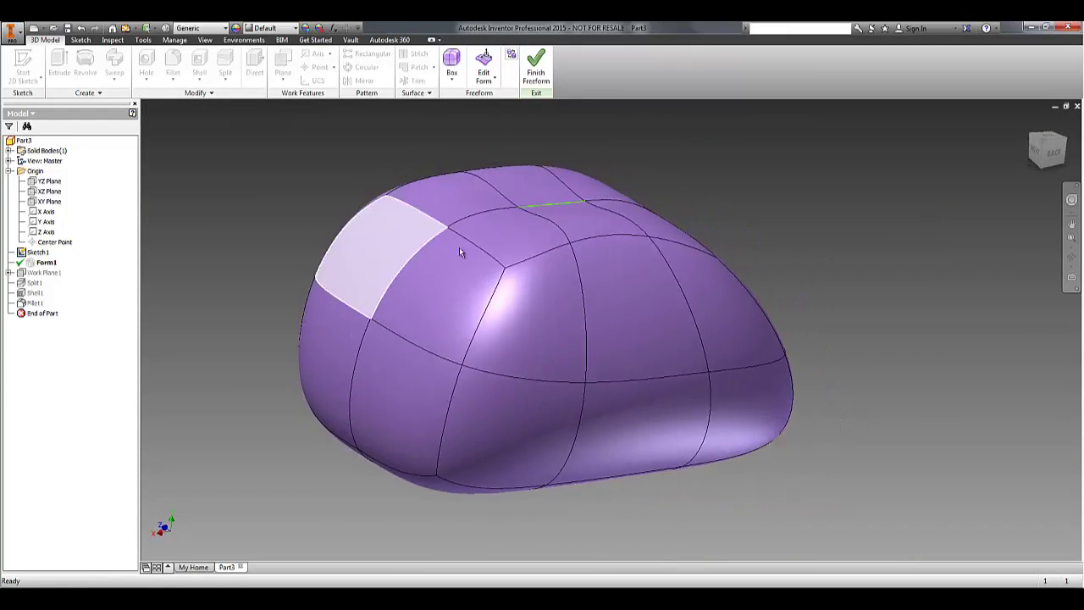
click(536, 68)
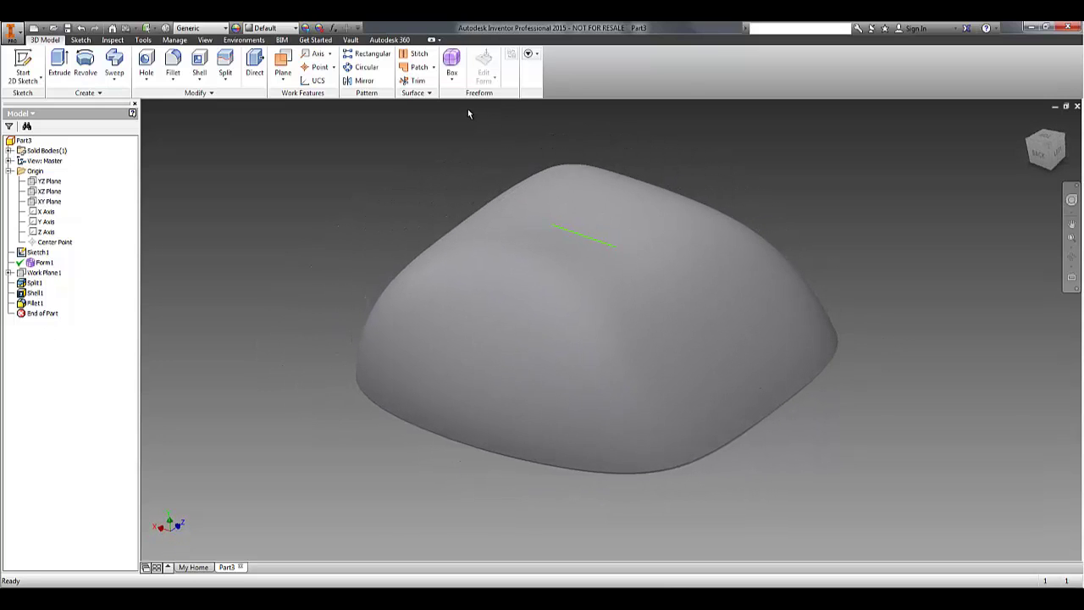
Step: Reopen the freeform feature for editing
right_click(46, 264)
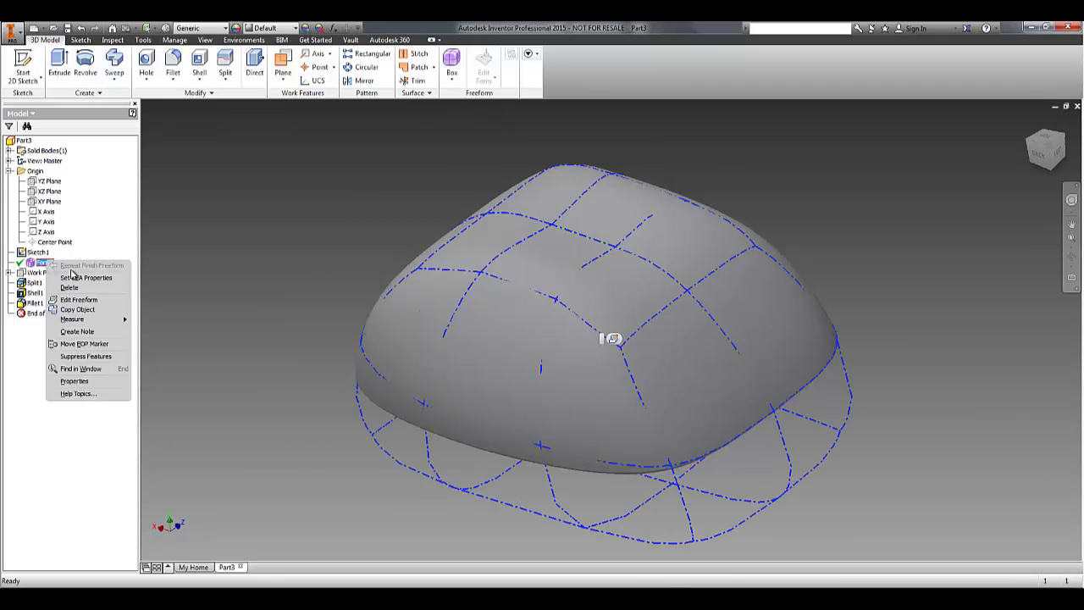
click(79, 300)
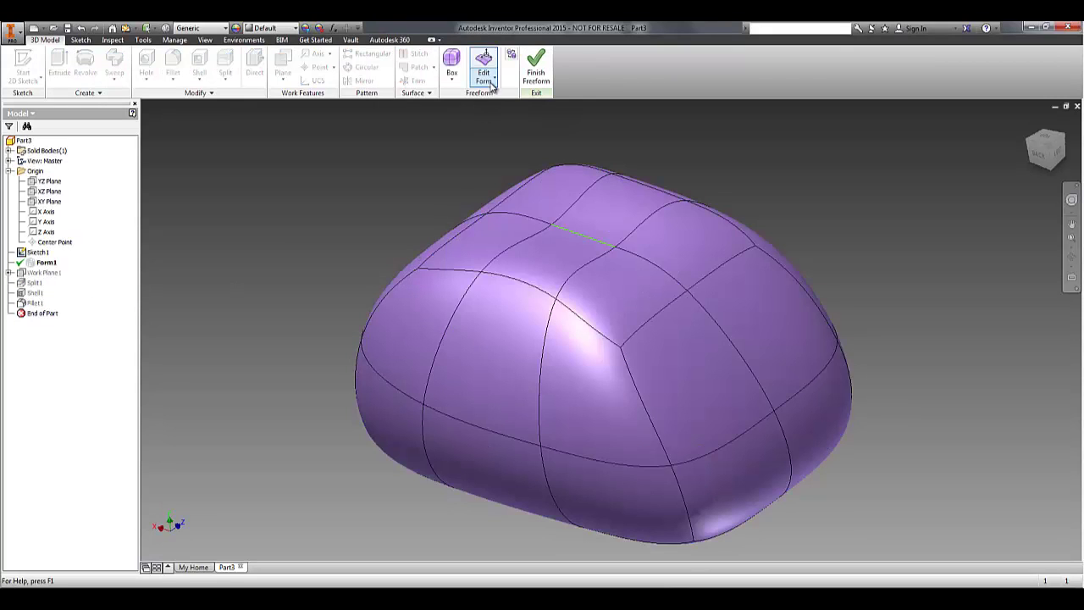
Step: Try inserting an edge in Simple mode just below the end face's upper border, and undo the insertion
click(491, 80)
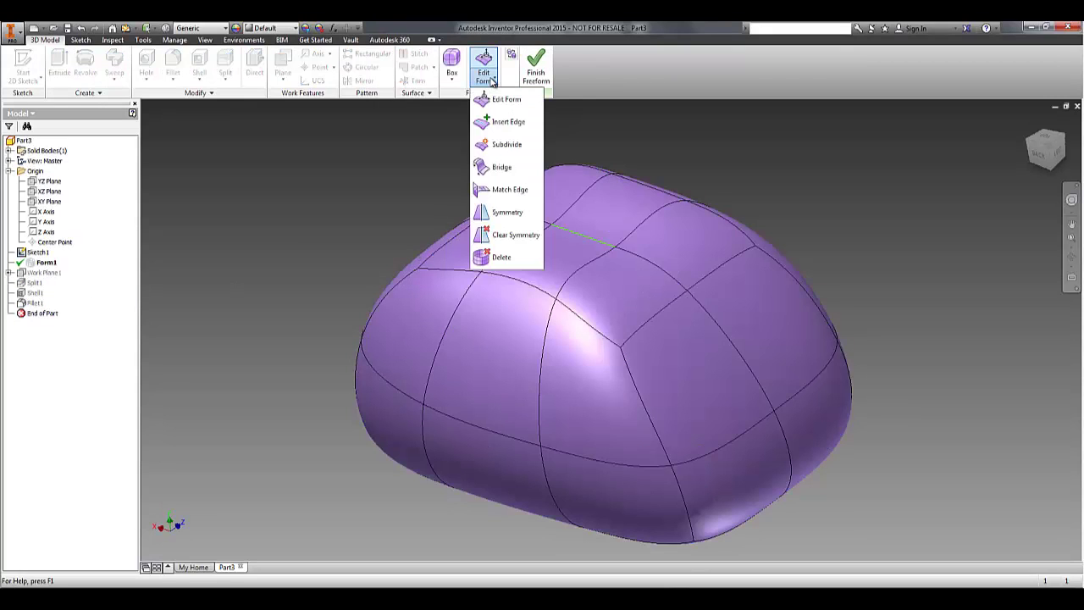
click(509, 123)
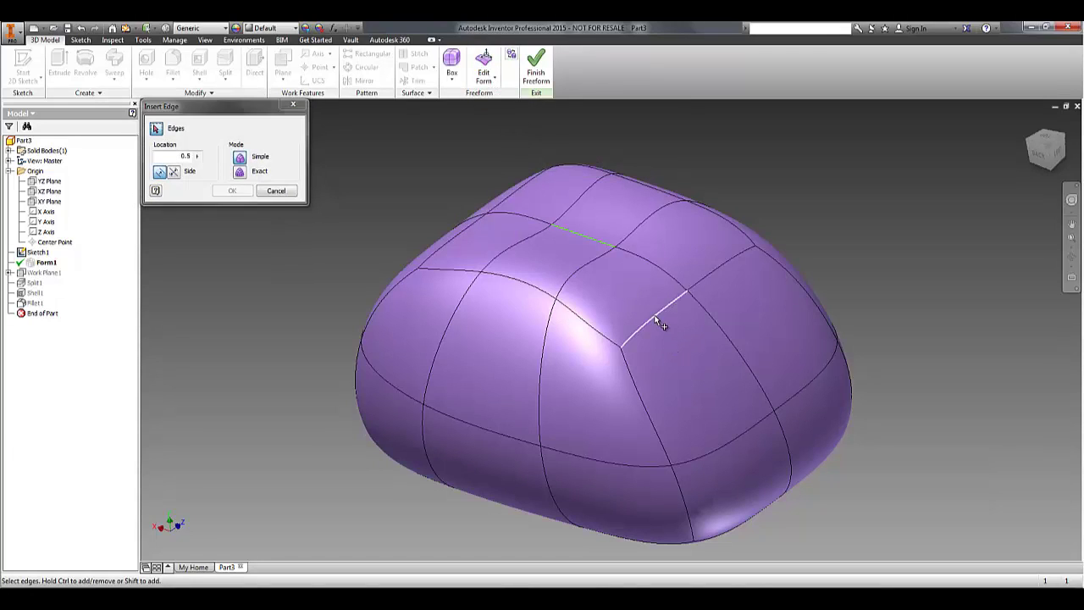
click(177, 156)
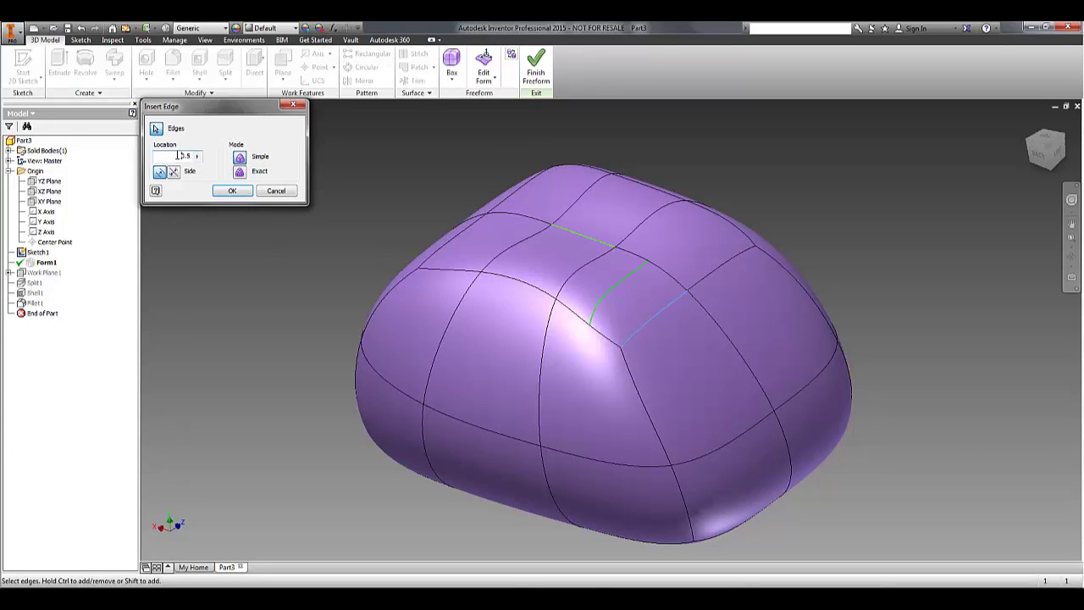
click(232, 190)
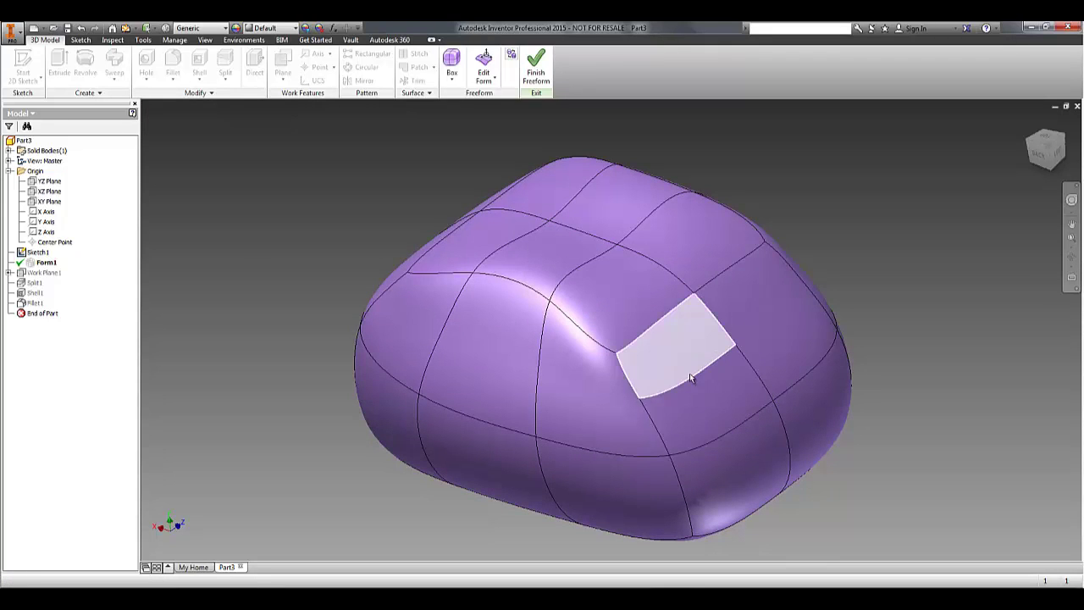
shift+middle_drag(676, 415, 800, 419)
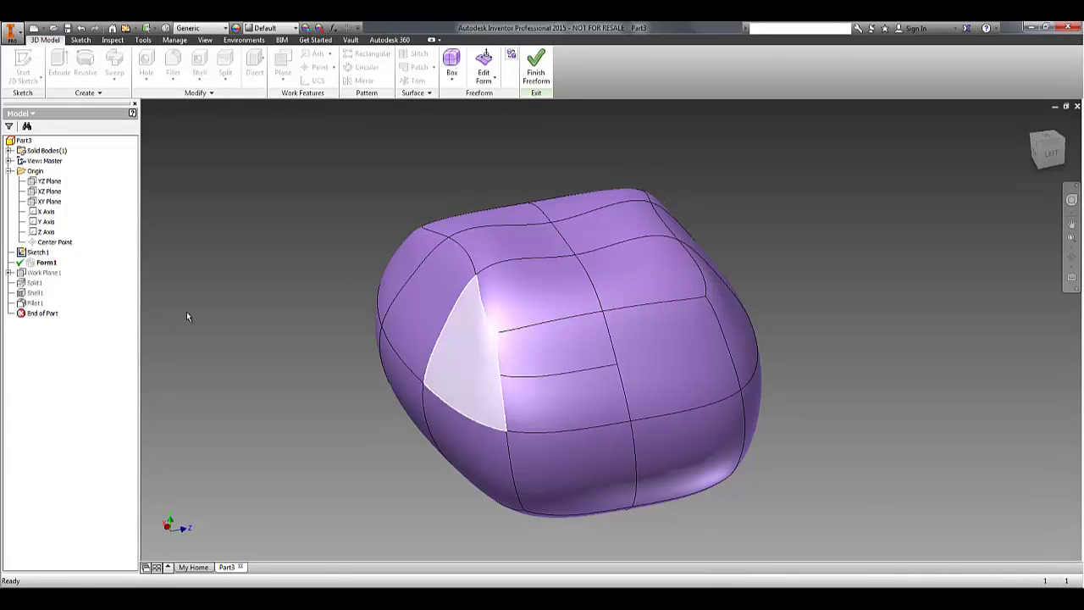
click(81, 29)
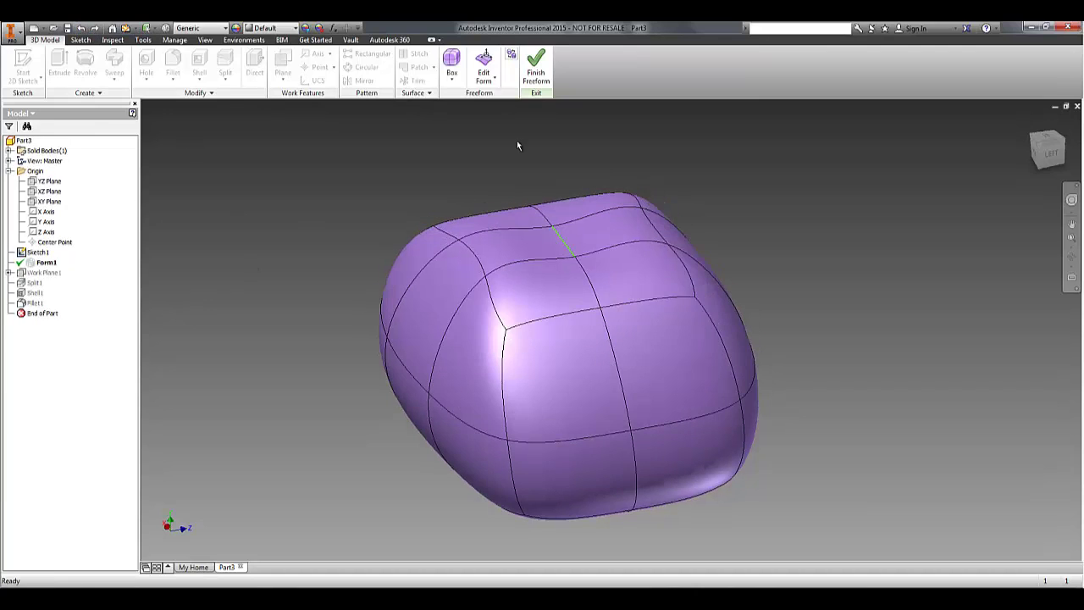
Step: Apply symmetry between the two adjacent faces on the end of the freeform
click(489, 82)
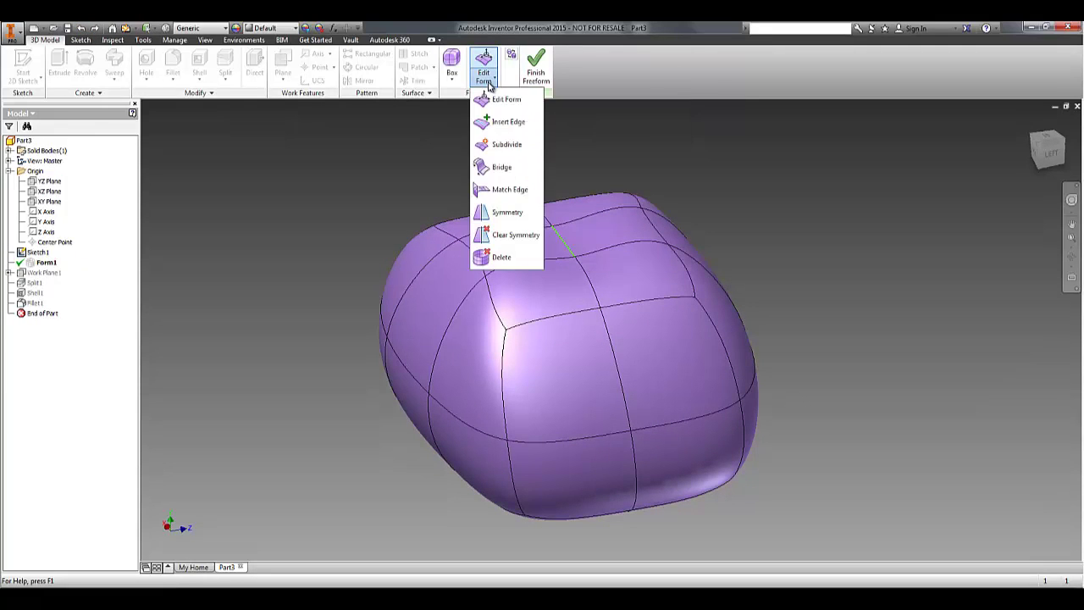
click(511, 216)
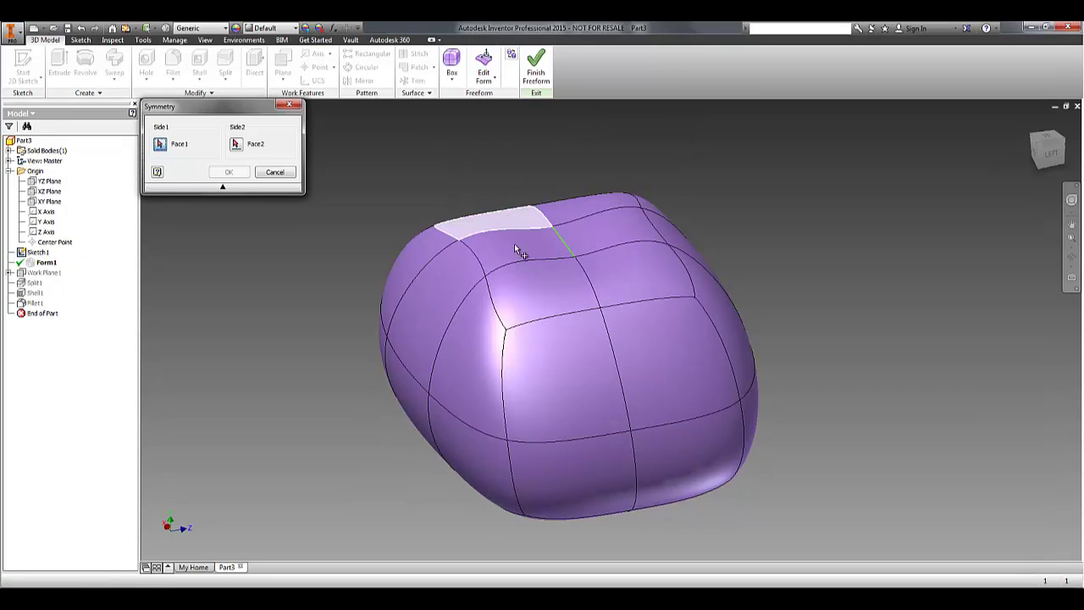
click(573, 375)
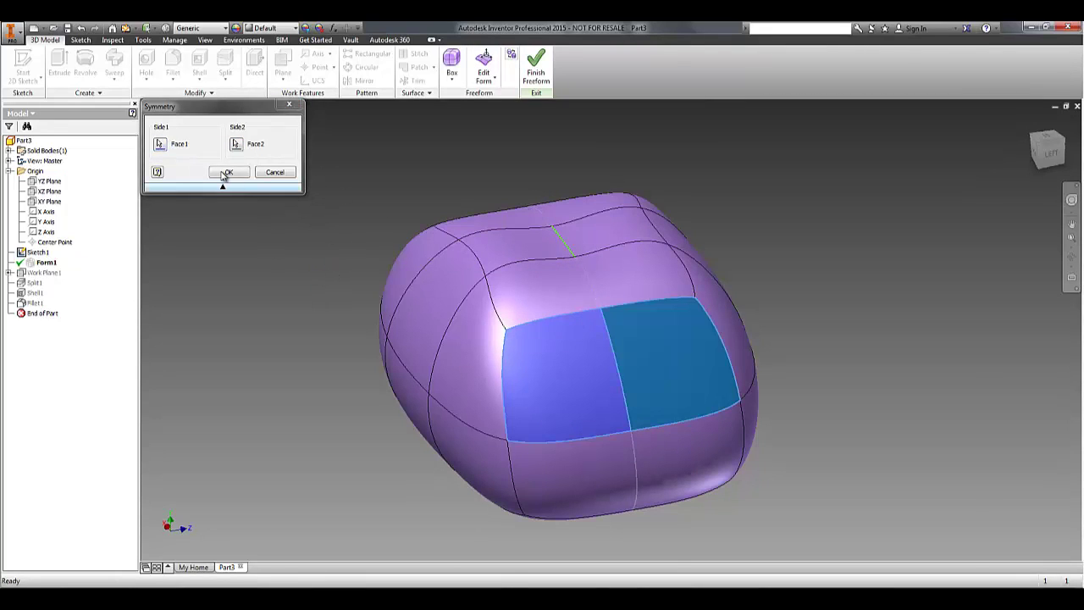
click(225, 173)
Step: Subdivide one of the symmetric end faces into 2 by 2 faces in Simple mode
shift+middle_drag(295, 337, 392, 236)
click(480, 83)
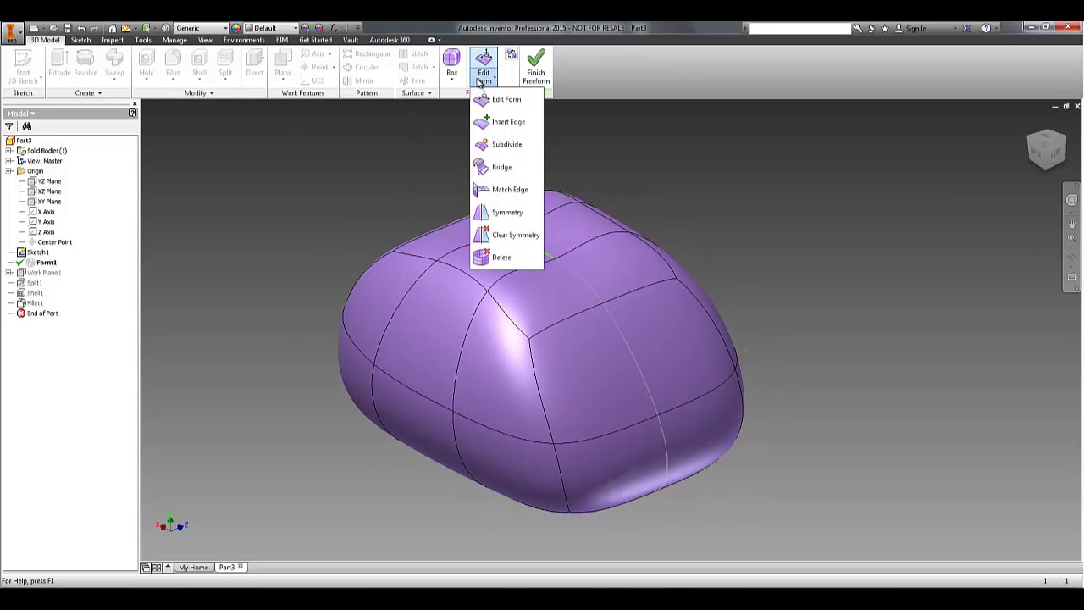
click(504, 144)
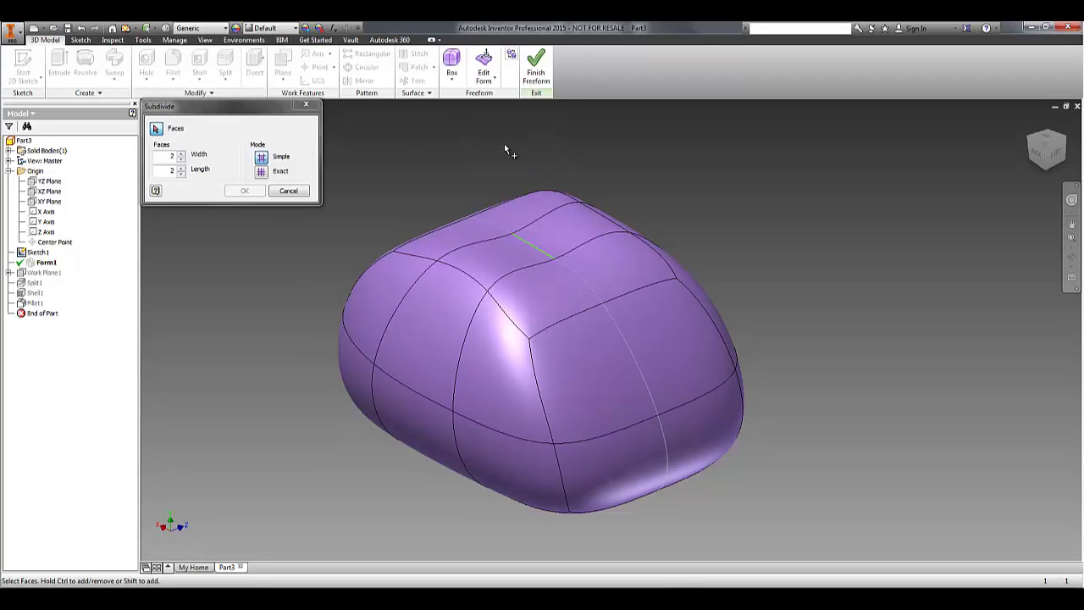
click(613, 377)
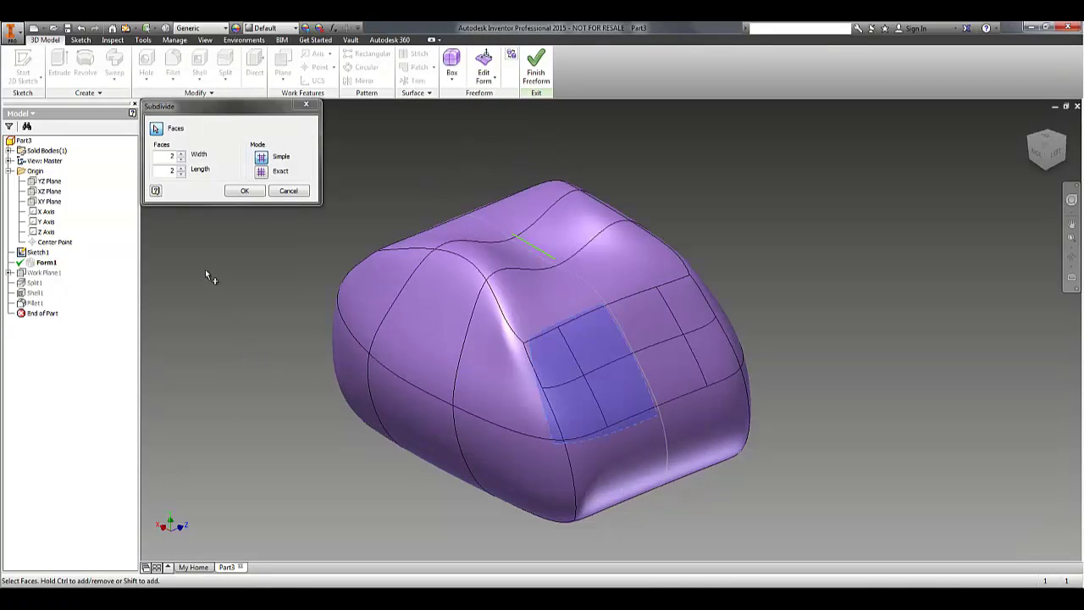
click(245, 192)
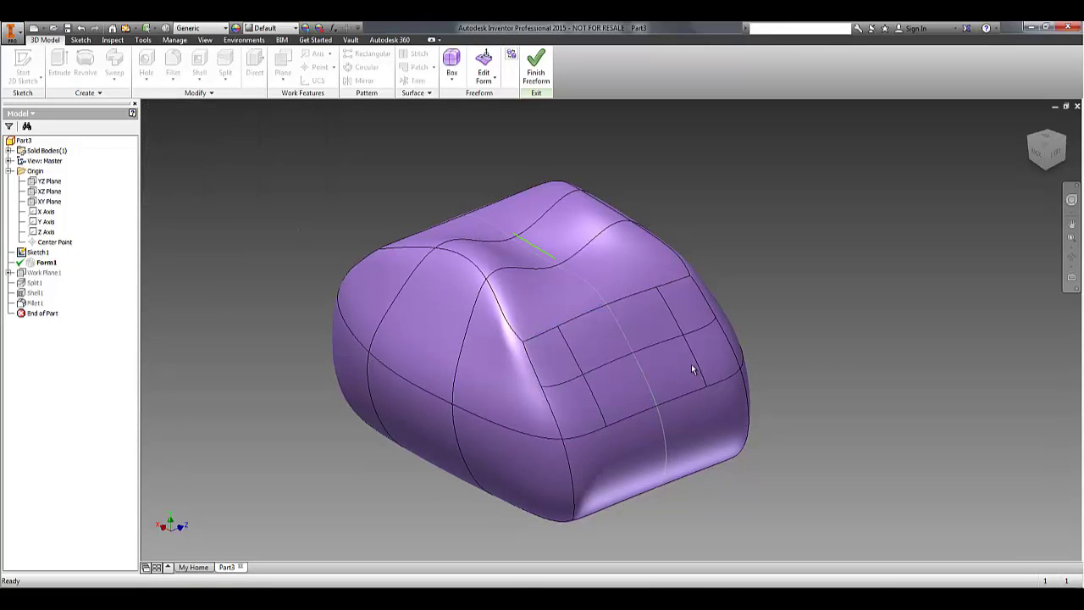
Step: Pull the central point of the subdivided end face outward along its local Z axis, using local transform space
click(484, 63)
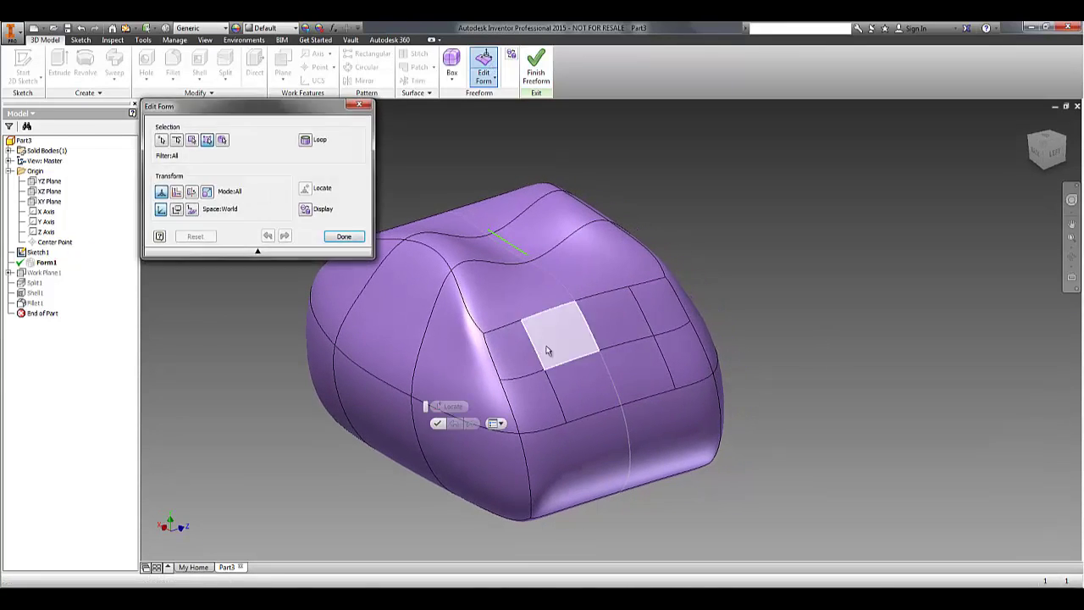
shift+middle_drag(556, 269, 568, 371)
click(562, 364)
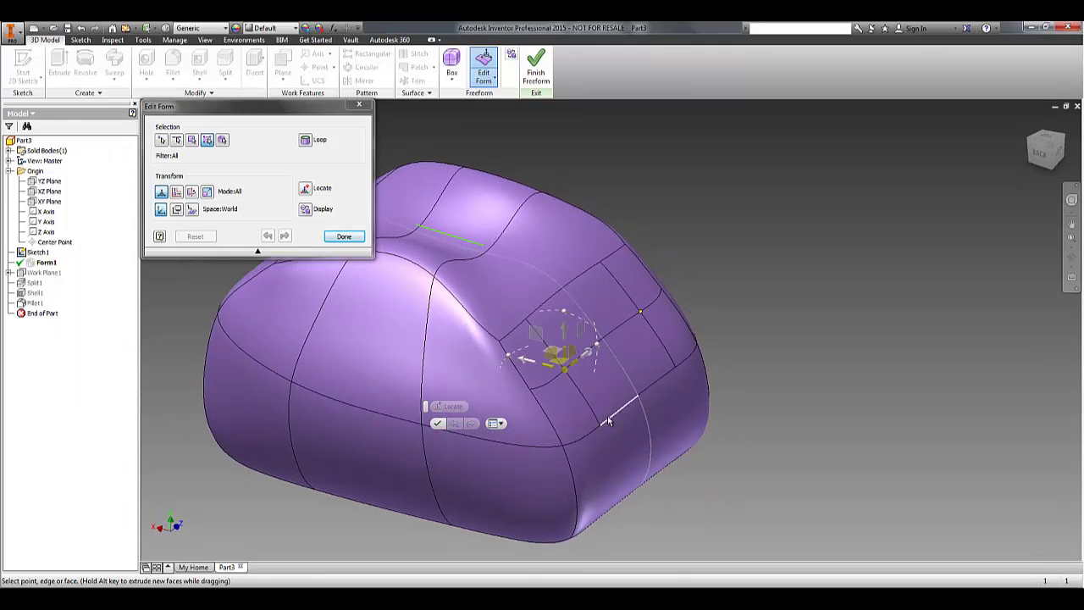
scroll(546, 369, down, 3)
scroll(540, 372, down, 2)
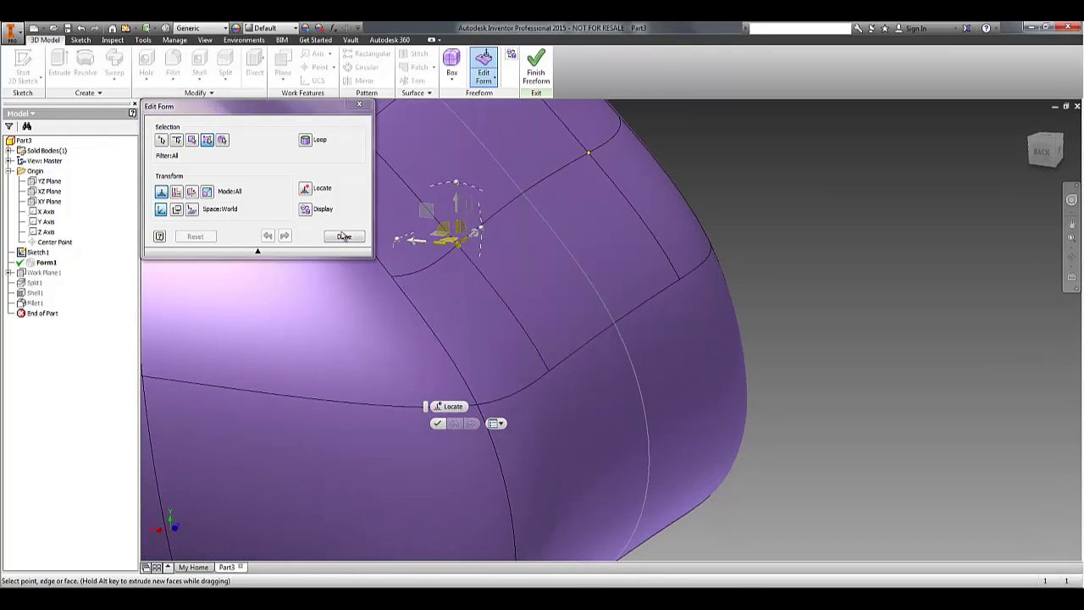
click(193, 210)
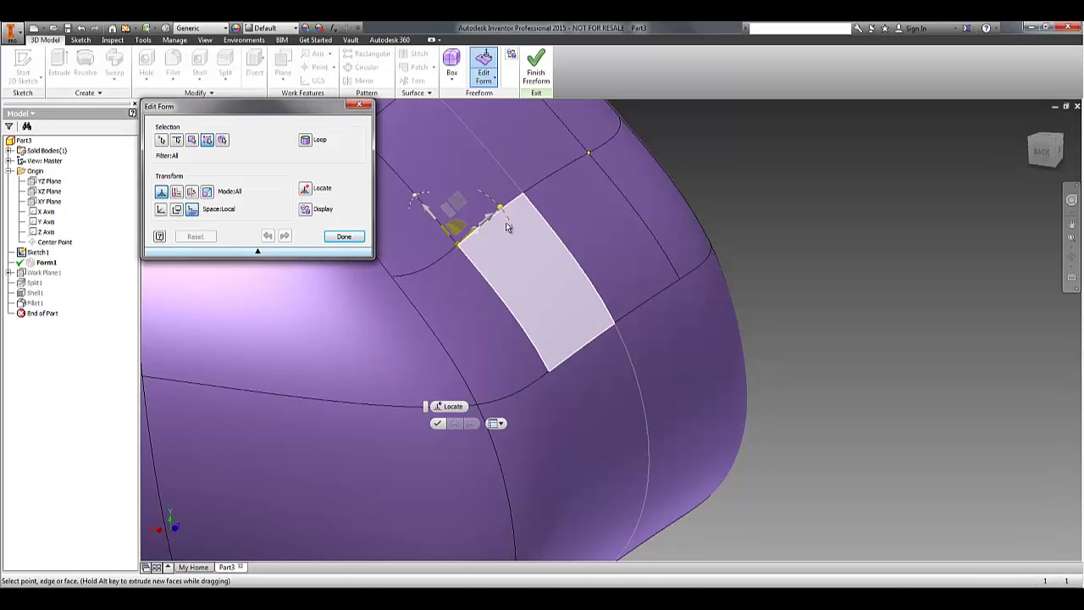
drag(491, 214, 606, 166)
click(899, 295)
Step: Accept the form edit and finish the freeform
shift+middle_drag(897, 303, 768, 267)
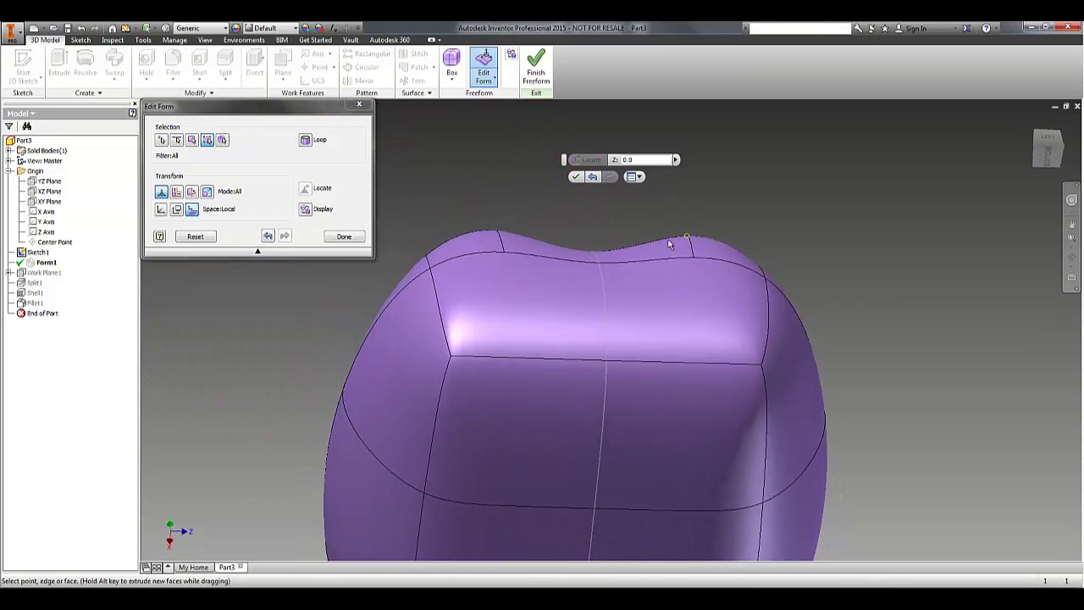
shift+middle_drag(641, 256, 630, 363)
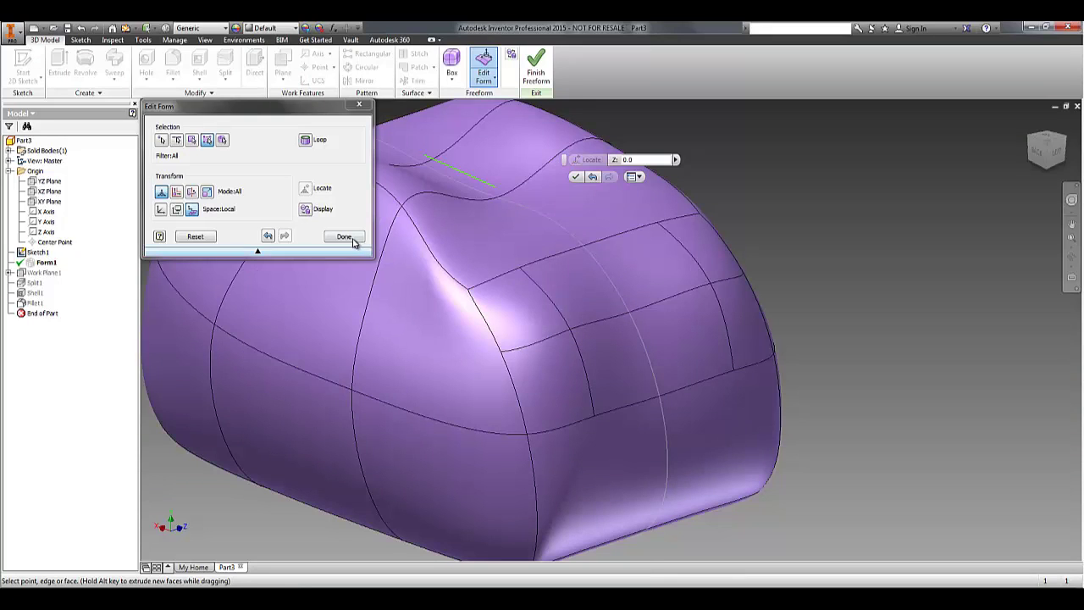
click(576, 176)
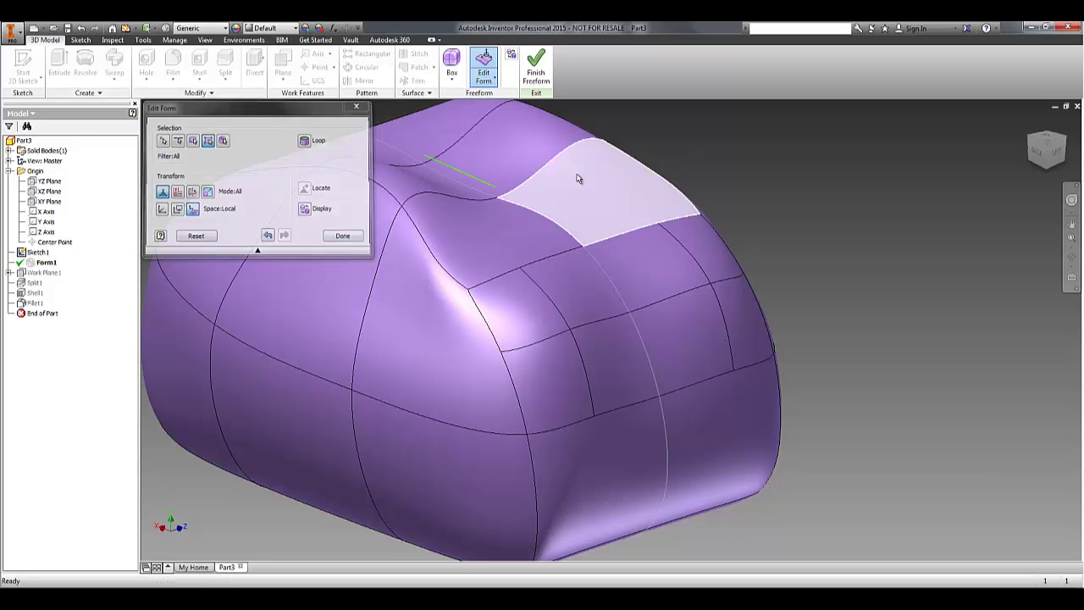
click(536, 68)
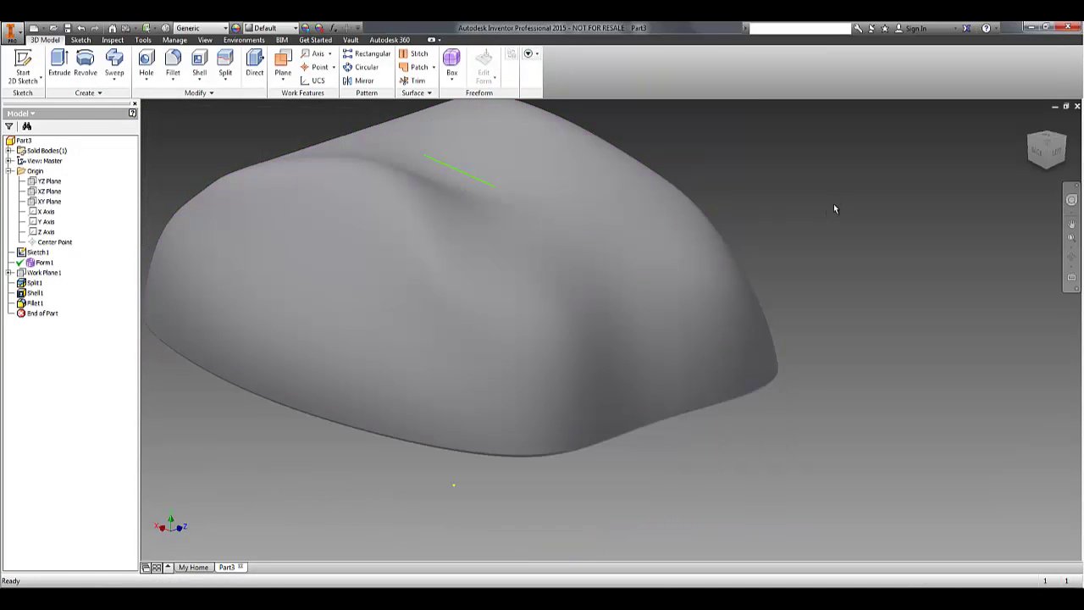